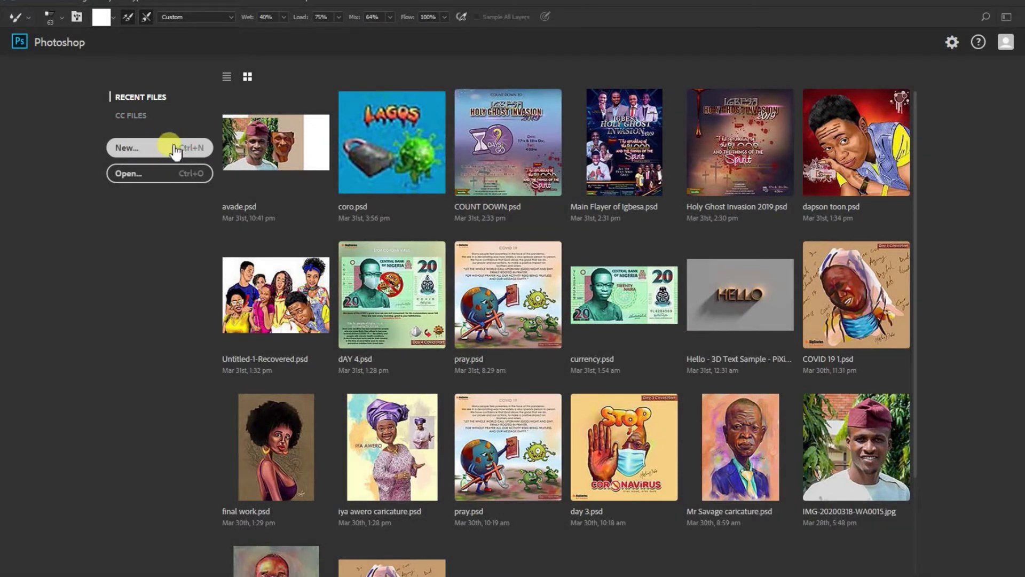
- Create a new 1500 x 1500 pixel RGB document at 72 pixels/inch with a white background
click(175, 150)
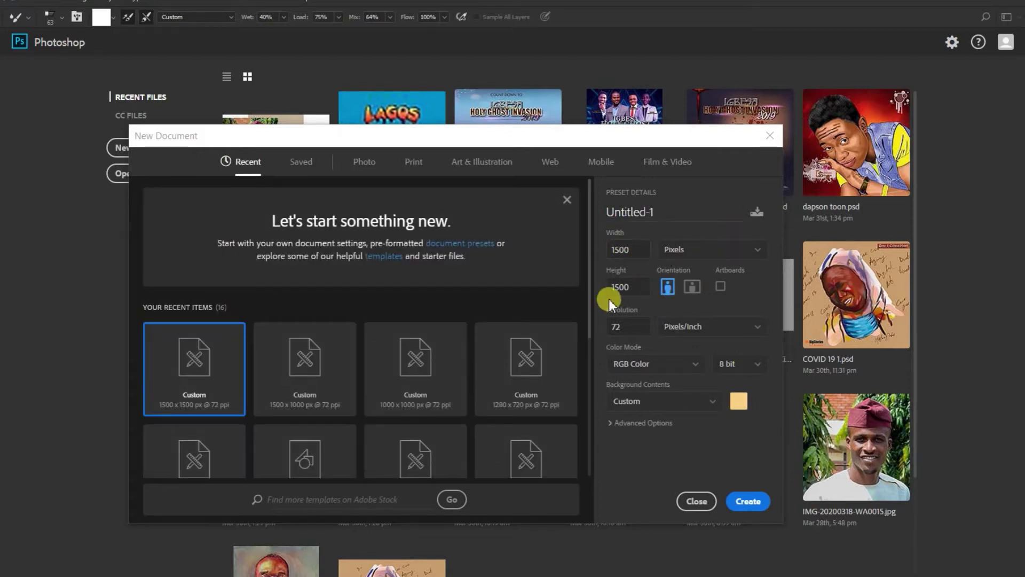
click(686, 404)
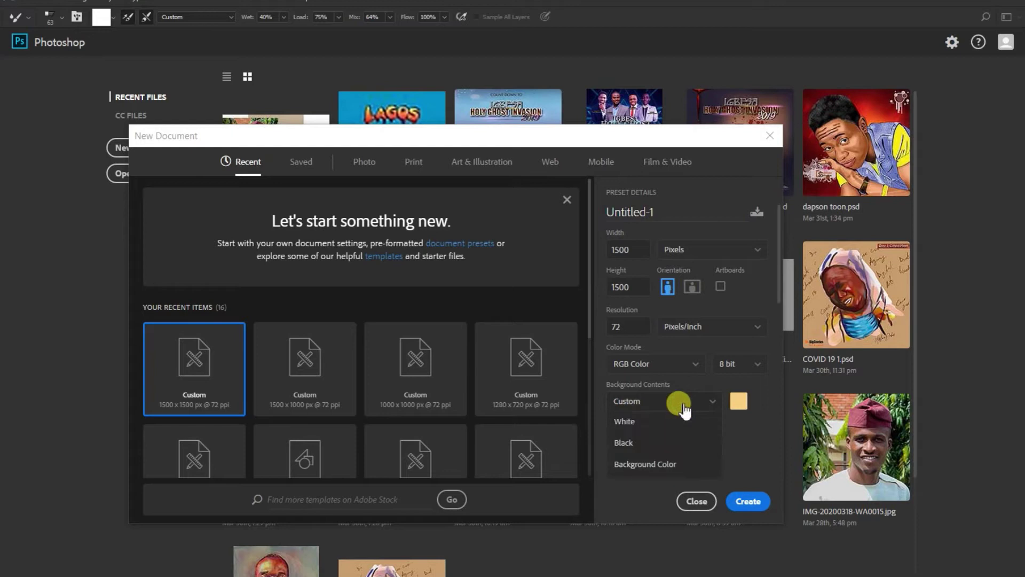
click(654, 422)
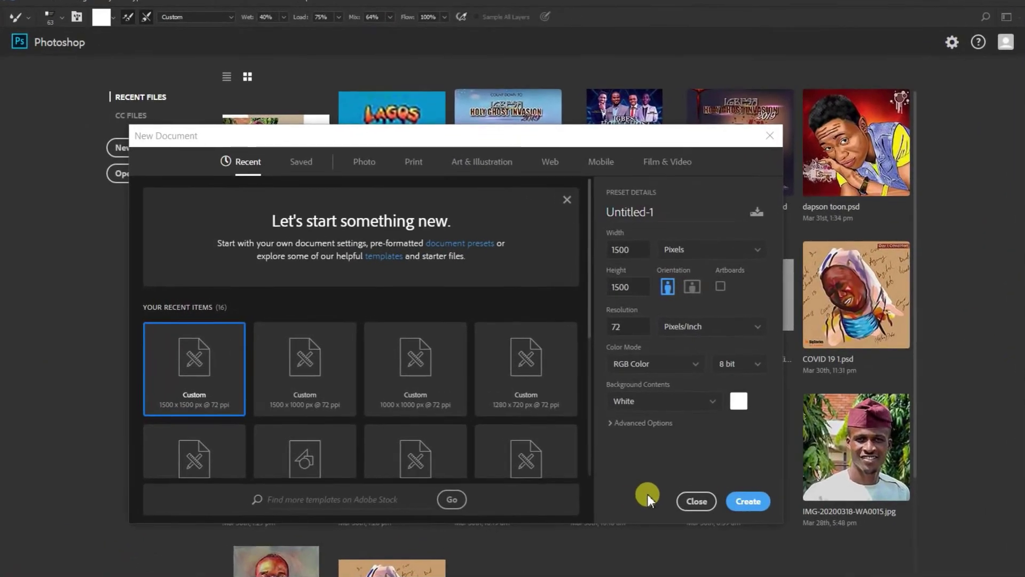
click(754, 505)
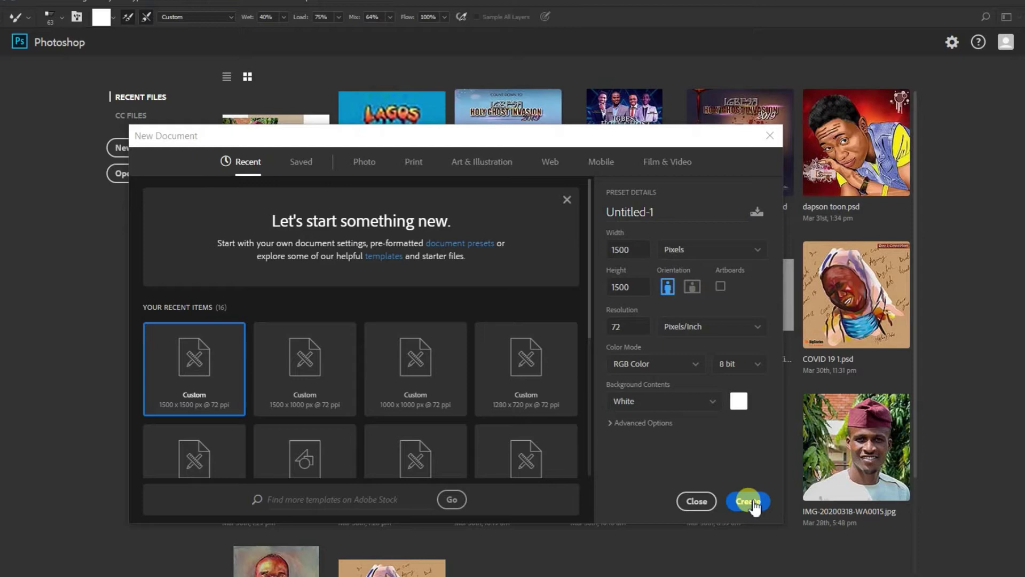
click(750, 502)
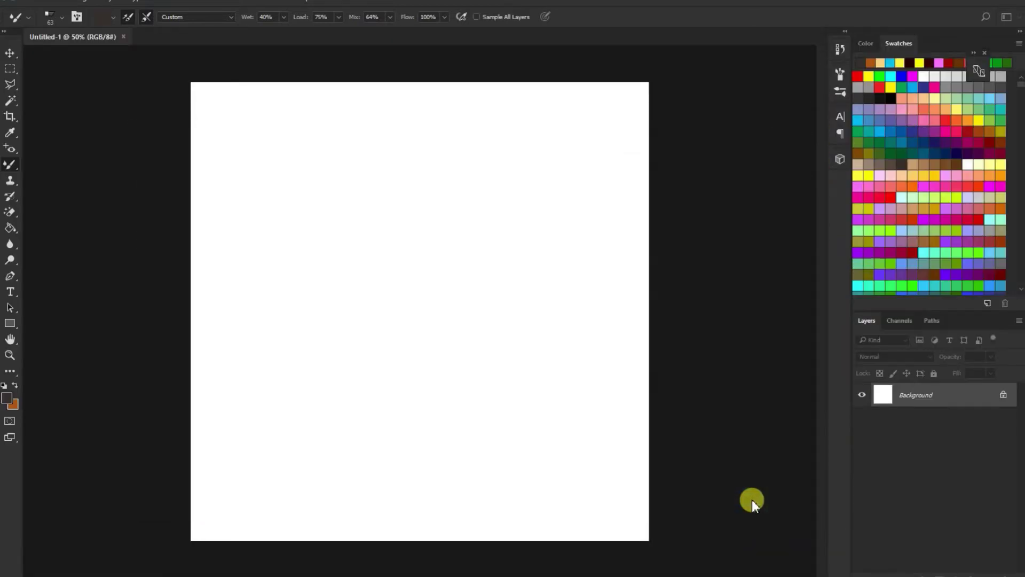
scroll(369, 205, down, 1)
scroll(371, 207, up, 1)
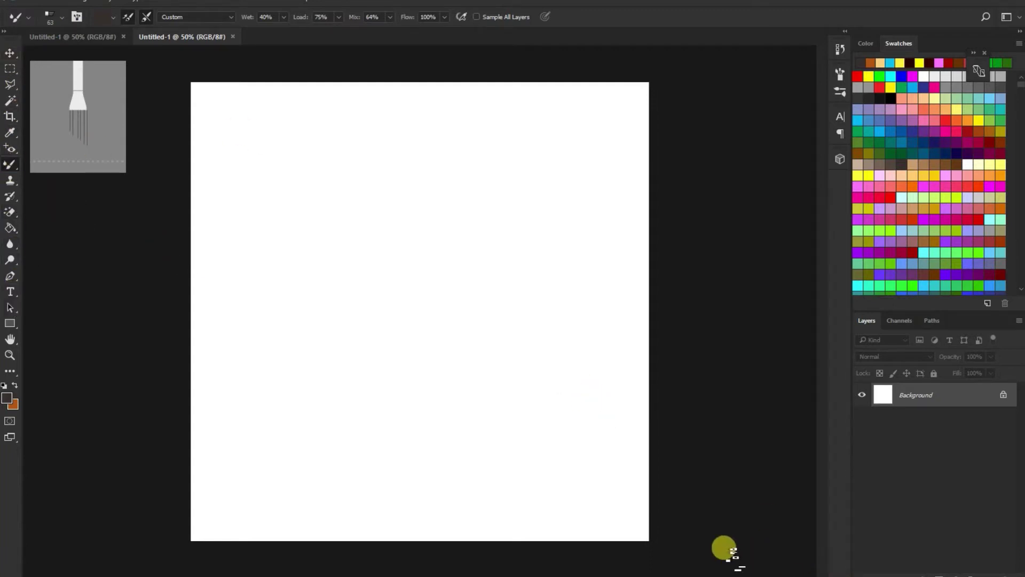
- Switch from the Mixer Brush to the regular Brush tool and add a new empty layer above the background
right_click(10, 164)
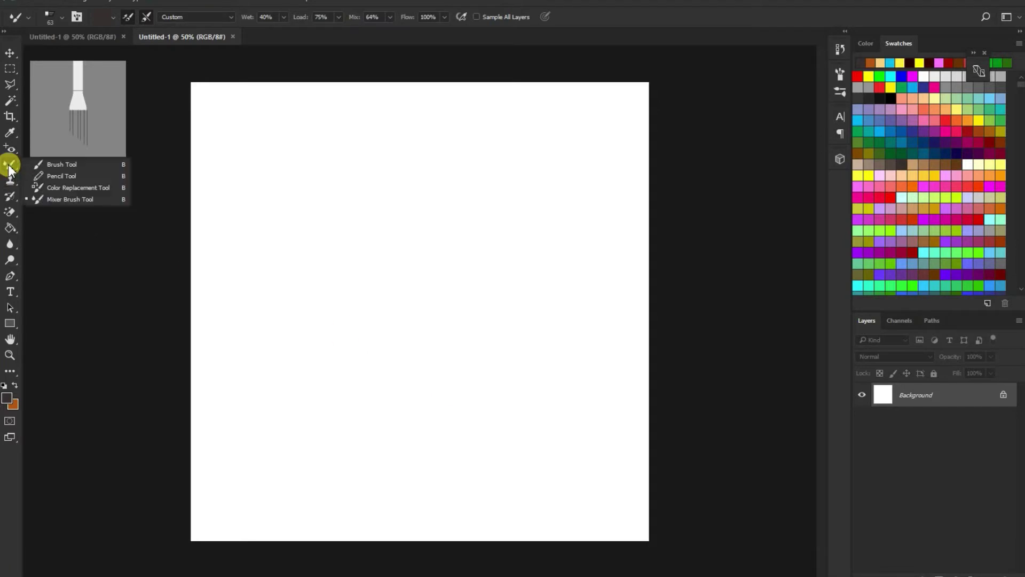
click(53, 165)
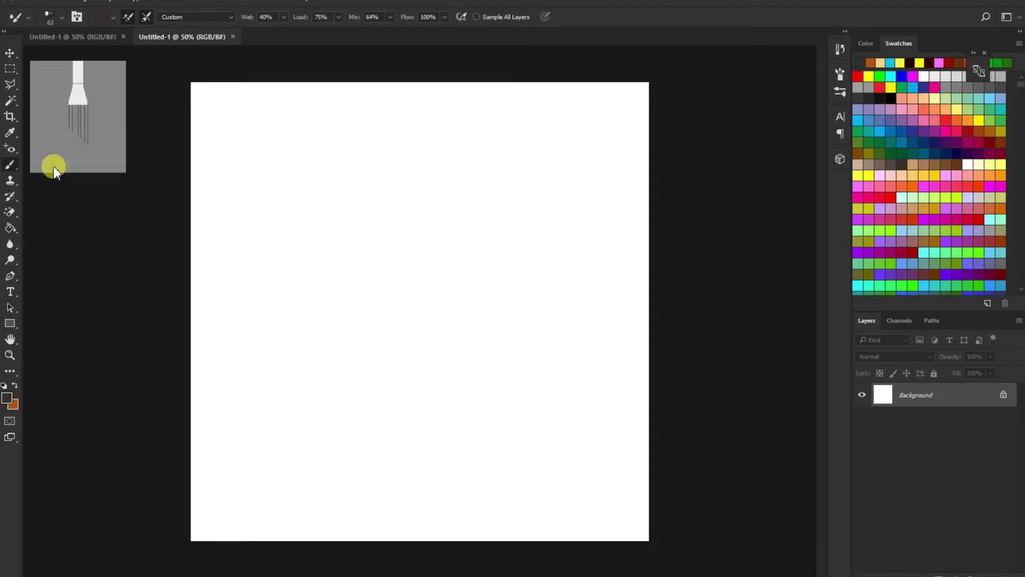
right_click(12, 167)
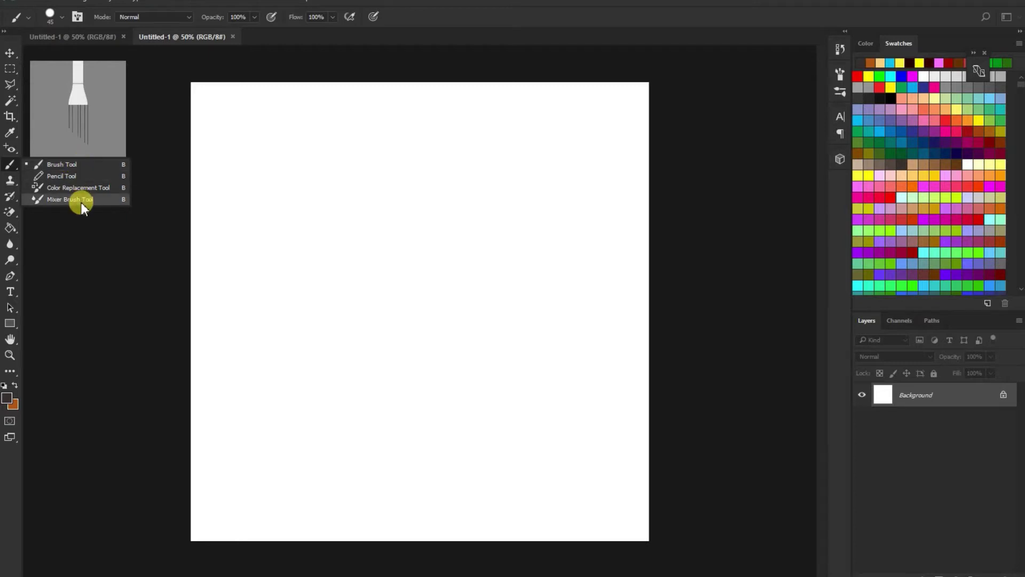
click(67, 165)
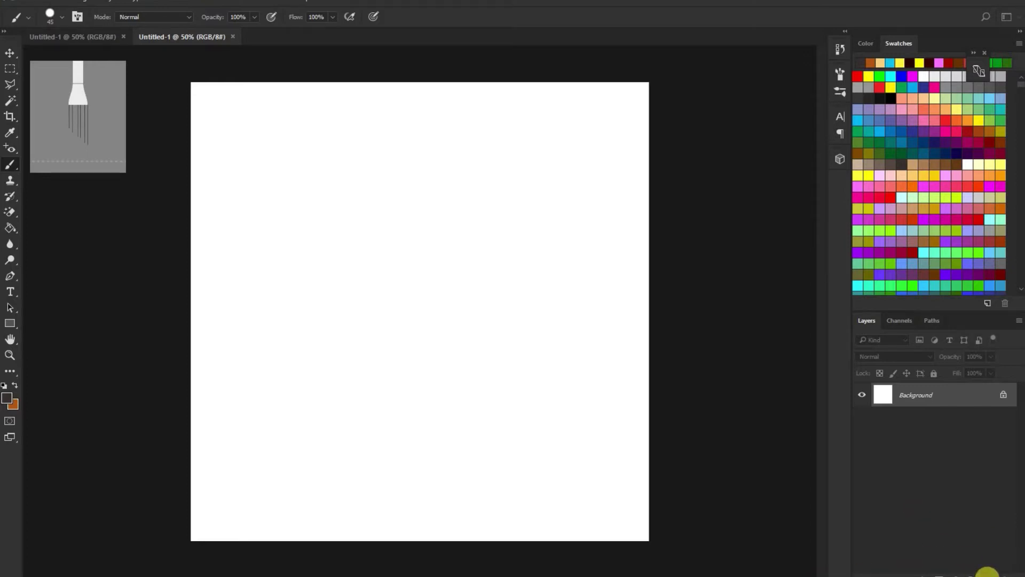
click(987, 573)
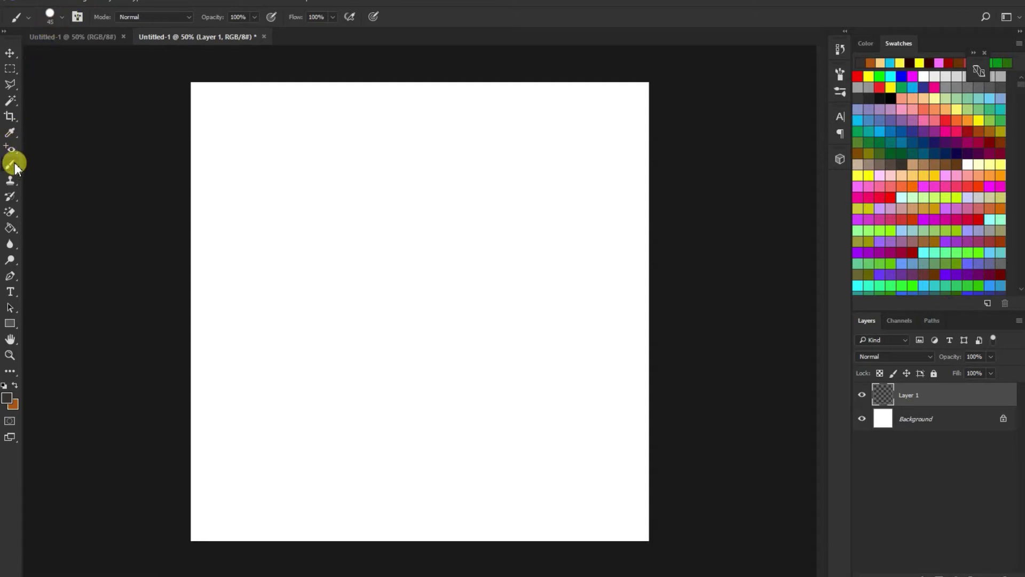
- Reset the brush presets, replacing the current brushes with the default set
click(62, 21)
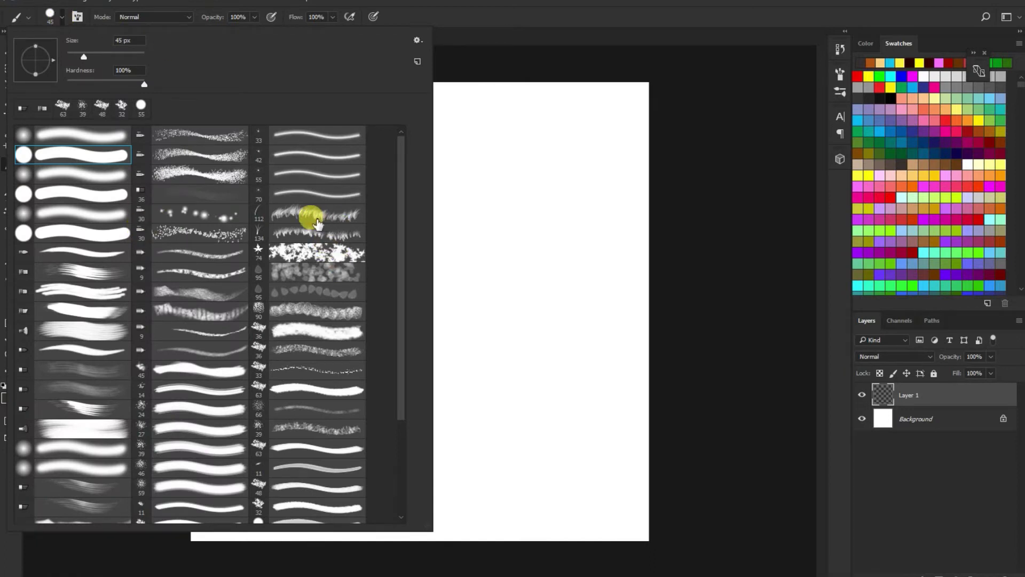
mouse_move(403, 203)
mouse_down()
mouse_move(416, 378)
mouse_move(406, 175)
mouse_up()
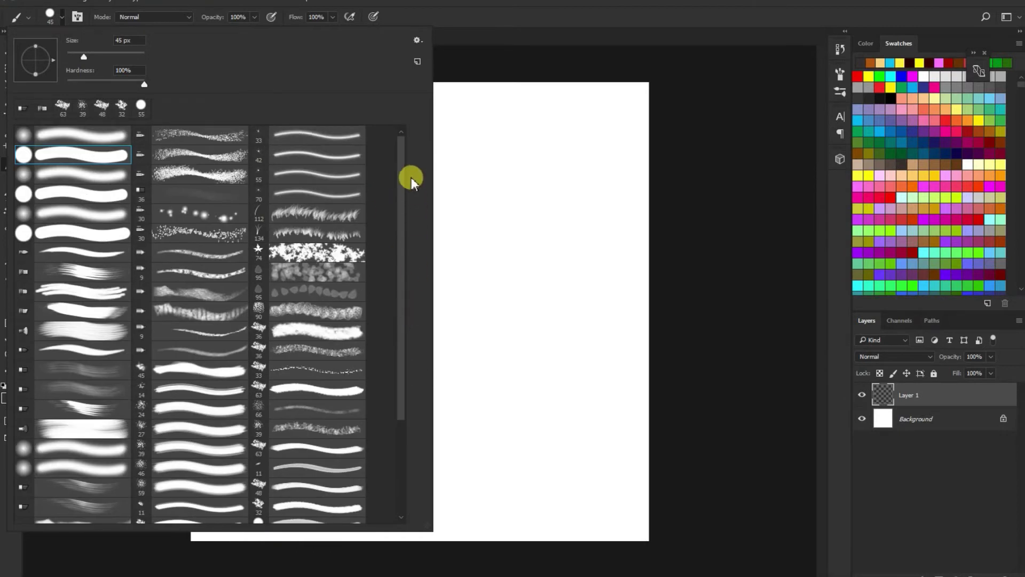
click(418, 40)
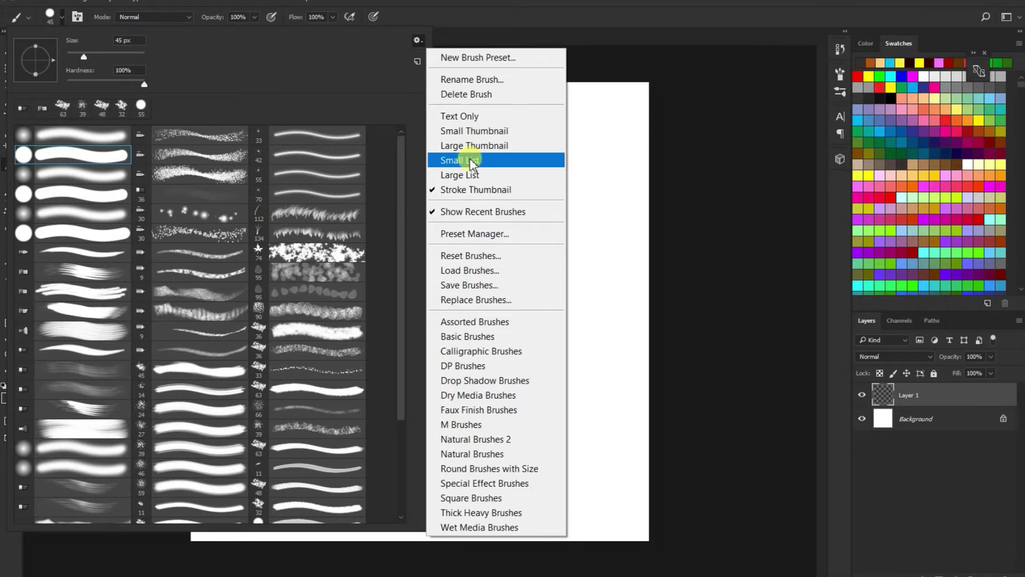
click(469, 257)
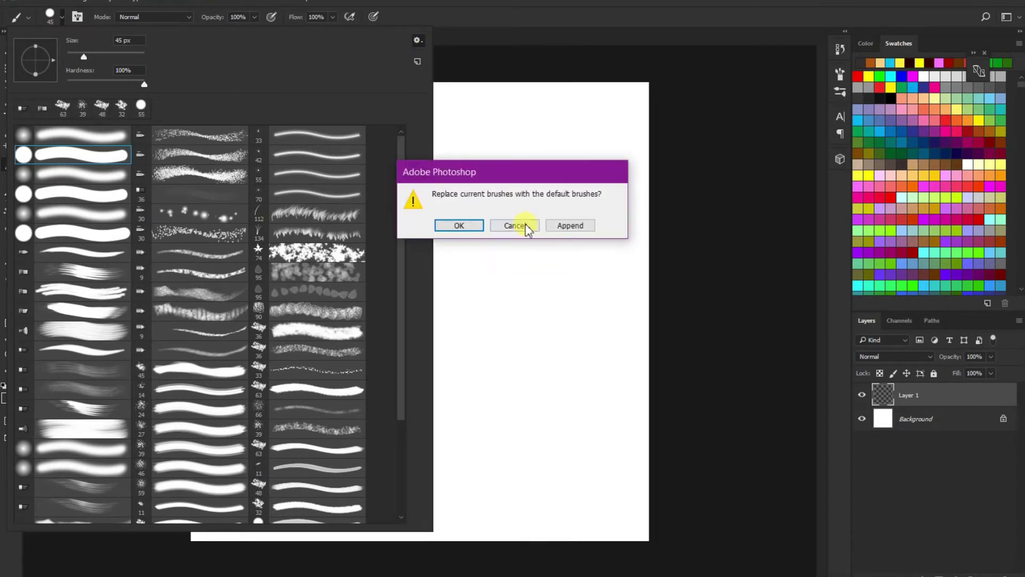
click(459, 226)
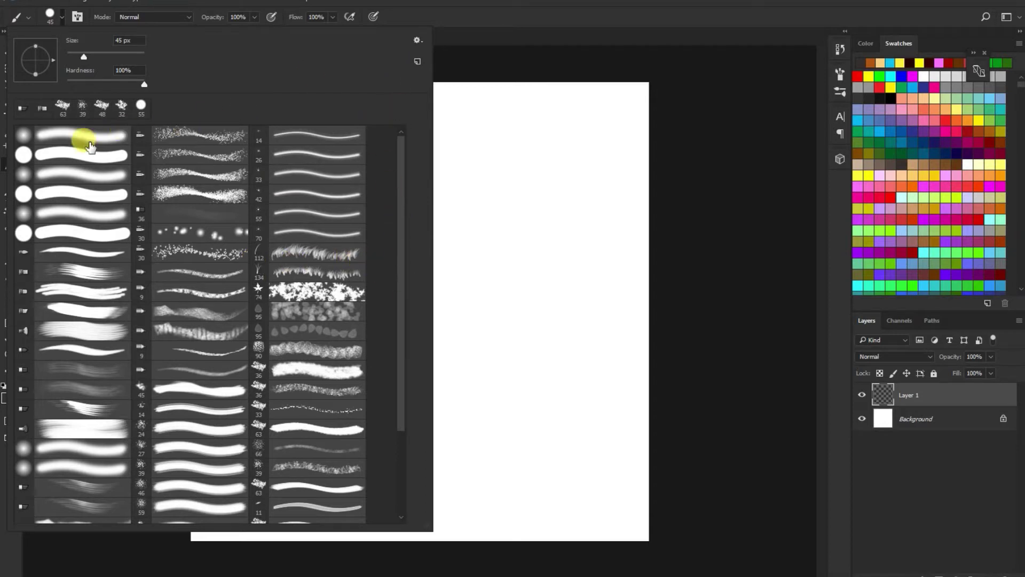
- Display the brush presets as text only and switch the display to small thumbnails
click(418, 40)
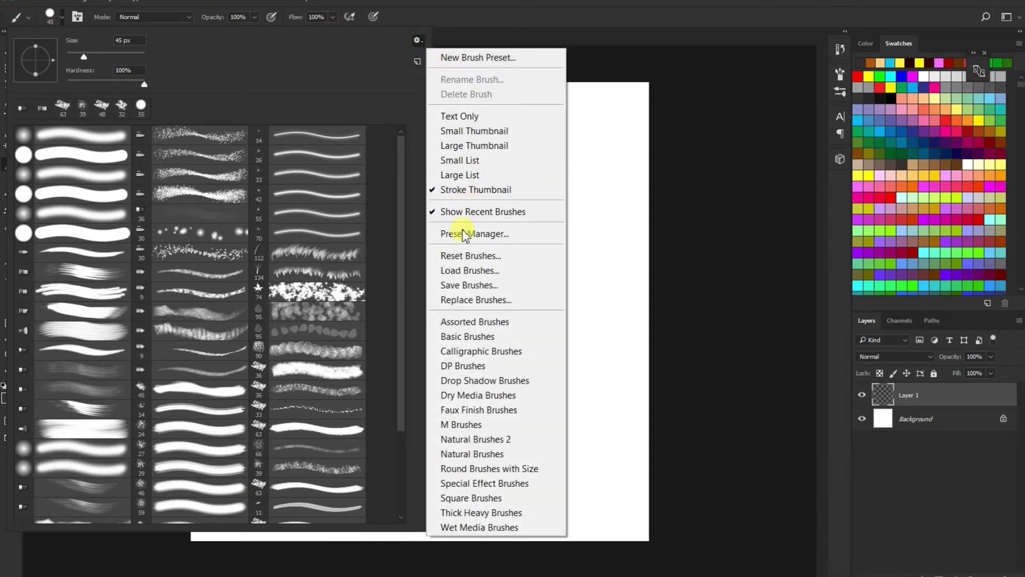
click(458, 116)
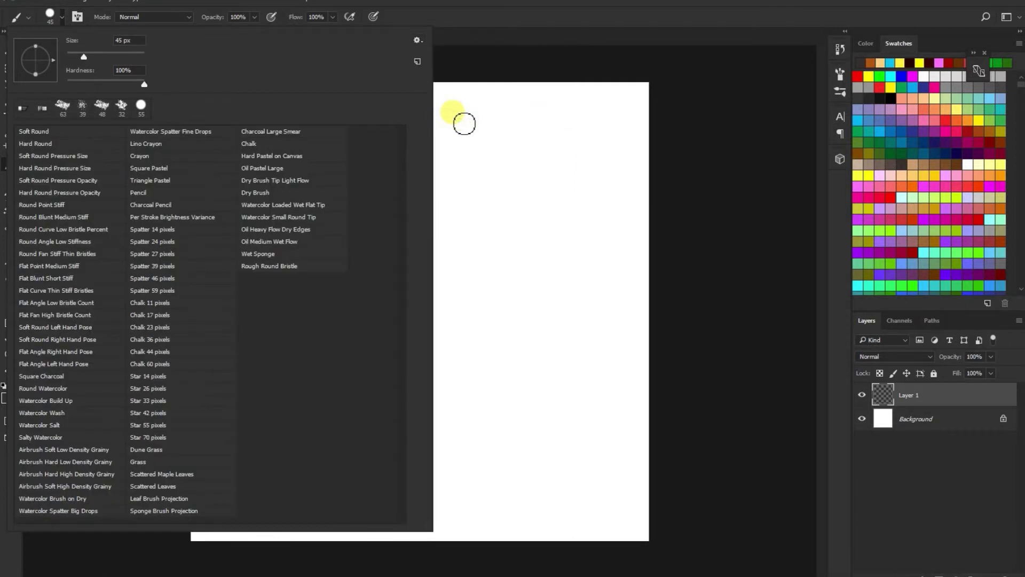
click(418, 40)
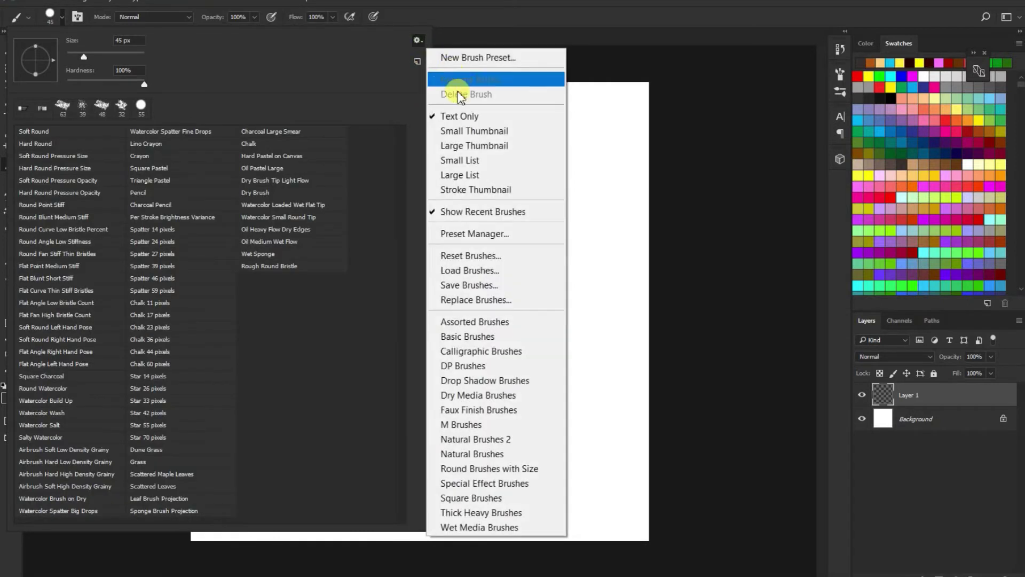
click(460, 134)
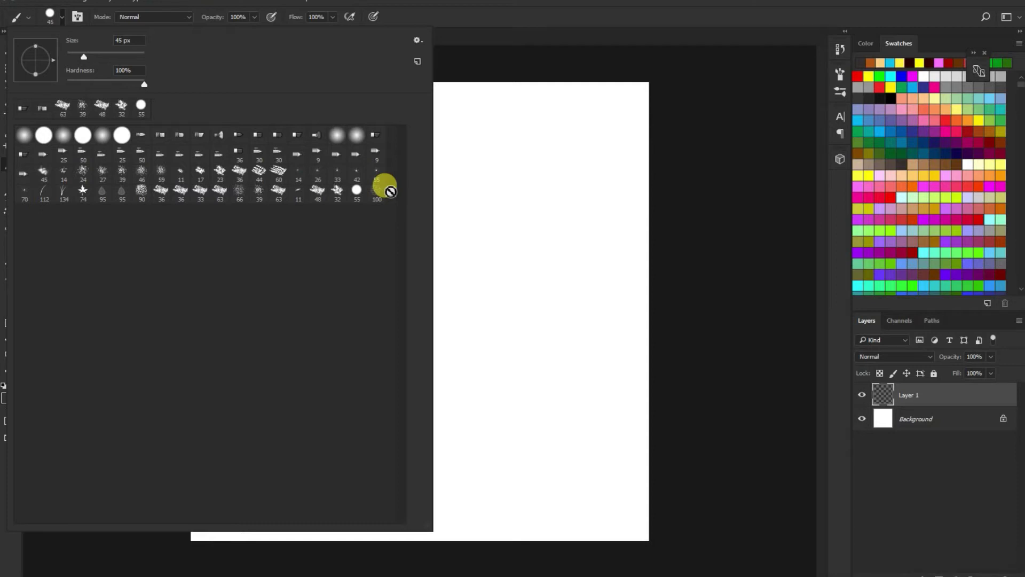
- Append the Assorted Brushes set to the current brush presets
click(420, 41)
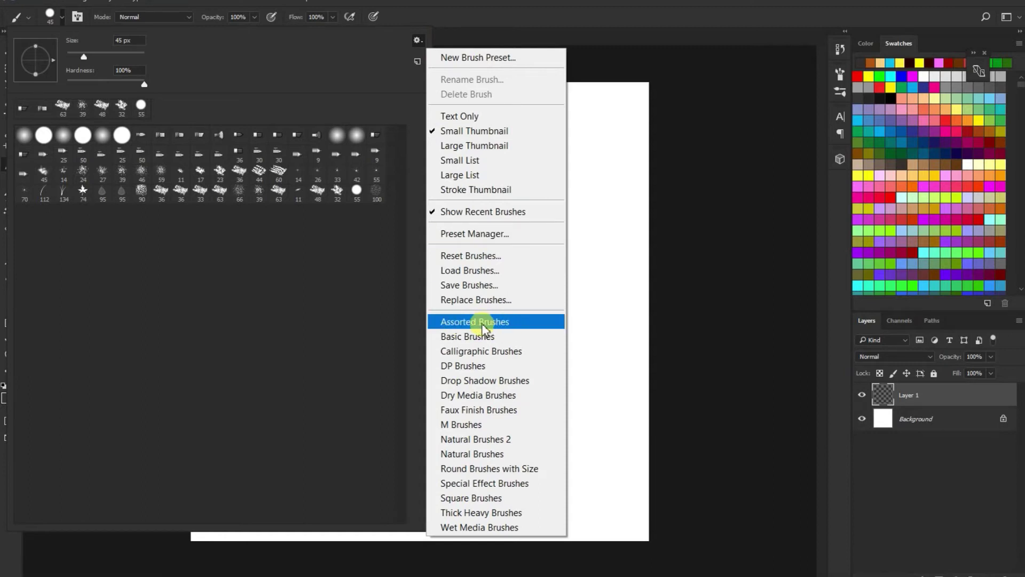
click(476, 323)
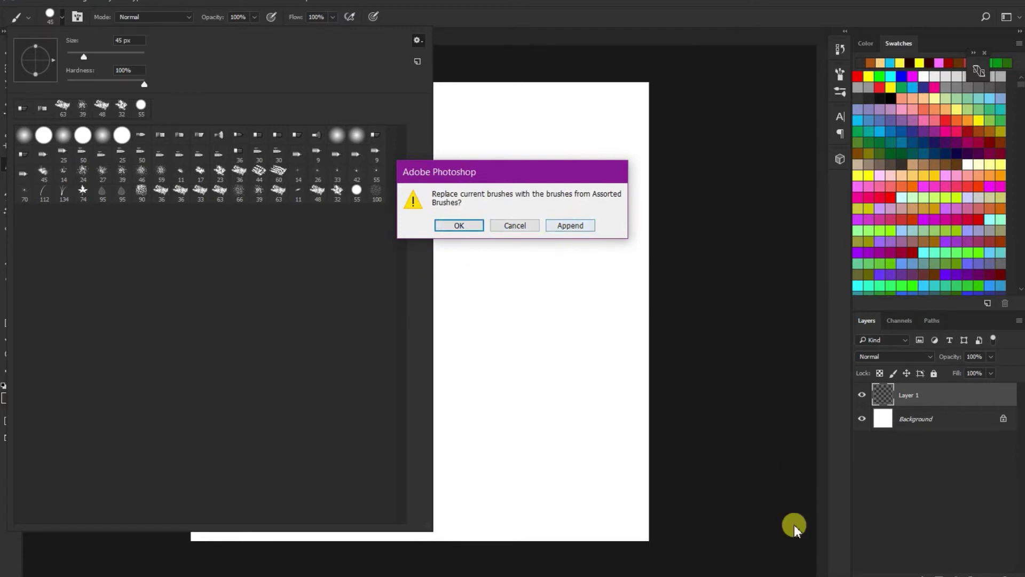
click(690, 576)
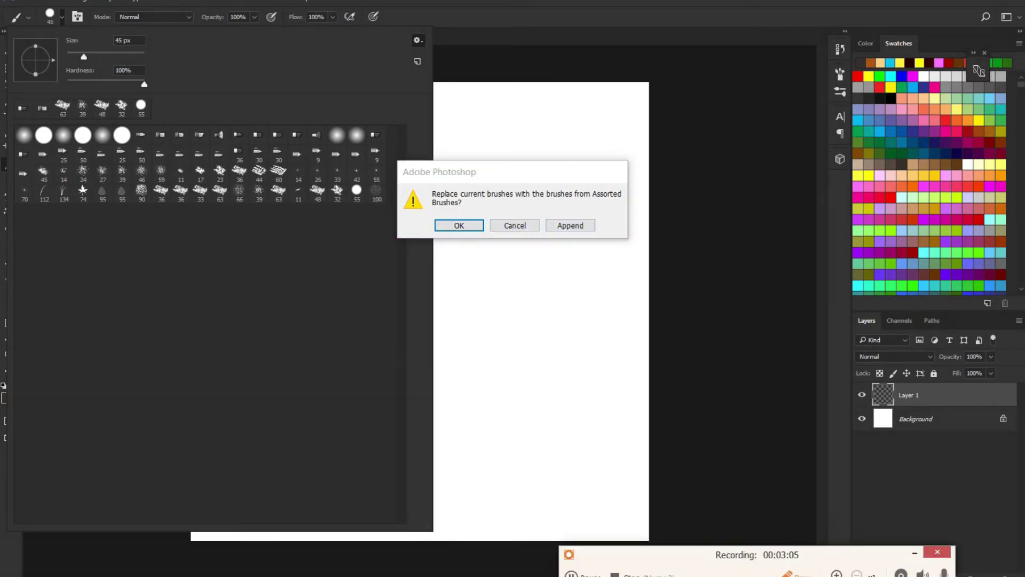
drag(558, 355, 571, 228)
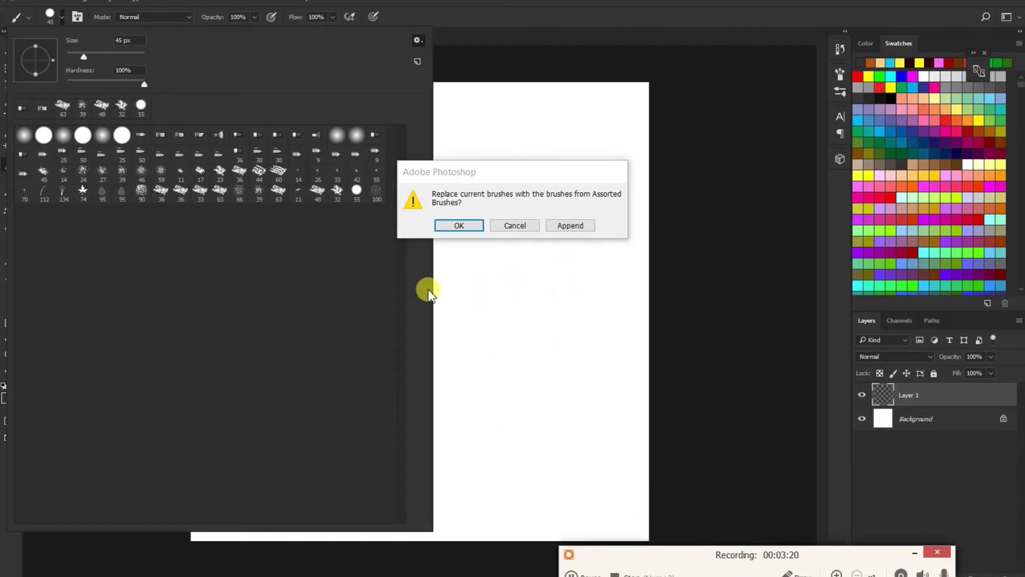
click(573, 229)
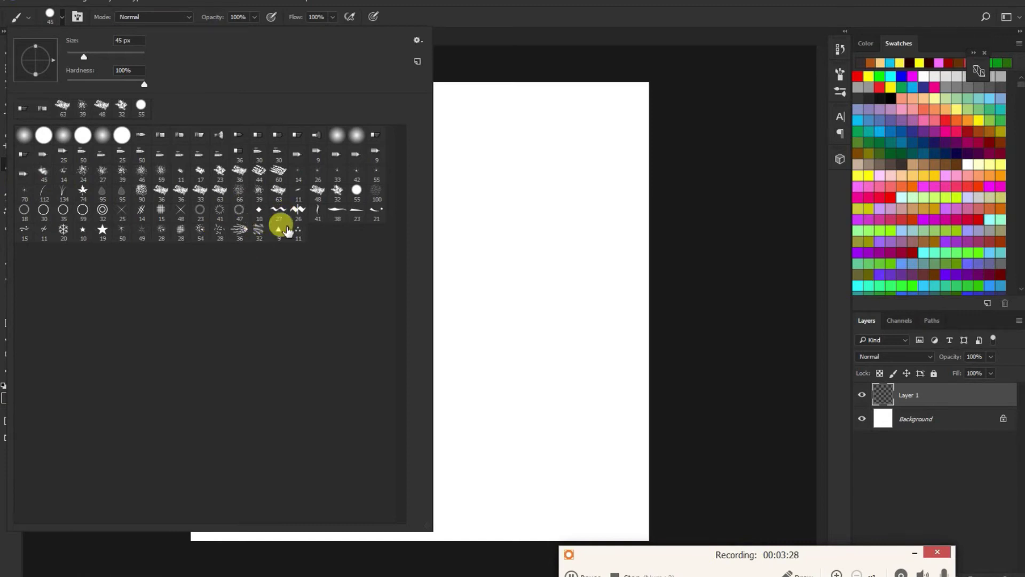
- Choose the three-dot 11 px brush at the end of the presets and enlarge it to 400 px
click(298, 233)
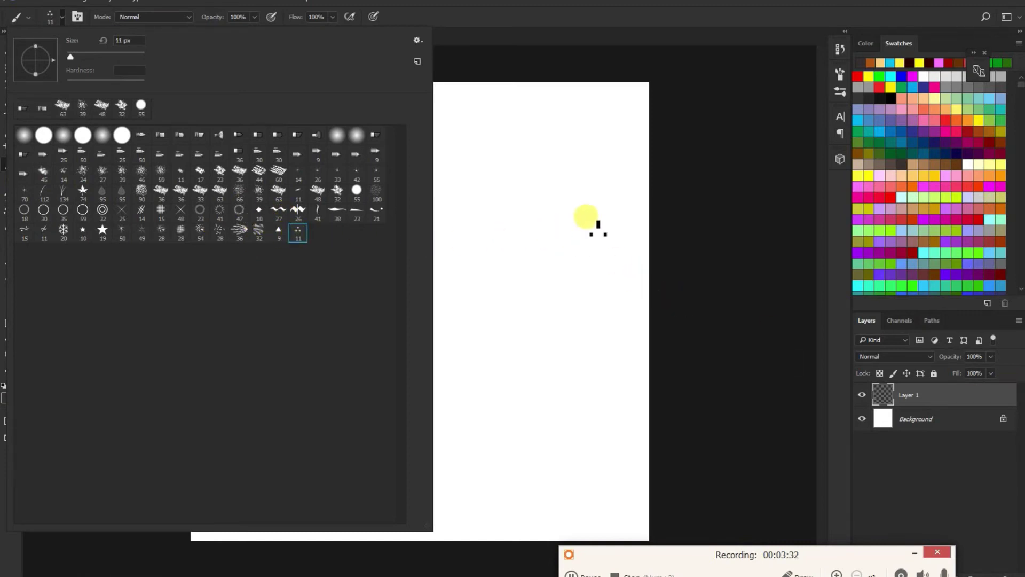
key(bracketright)
key(bracketright)
key(bracketright)
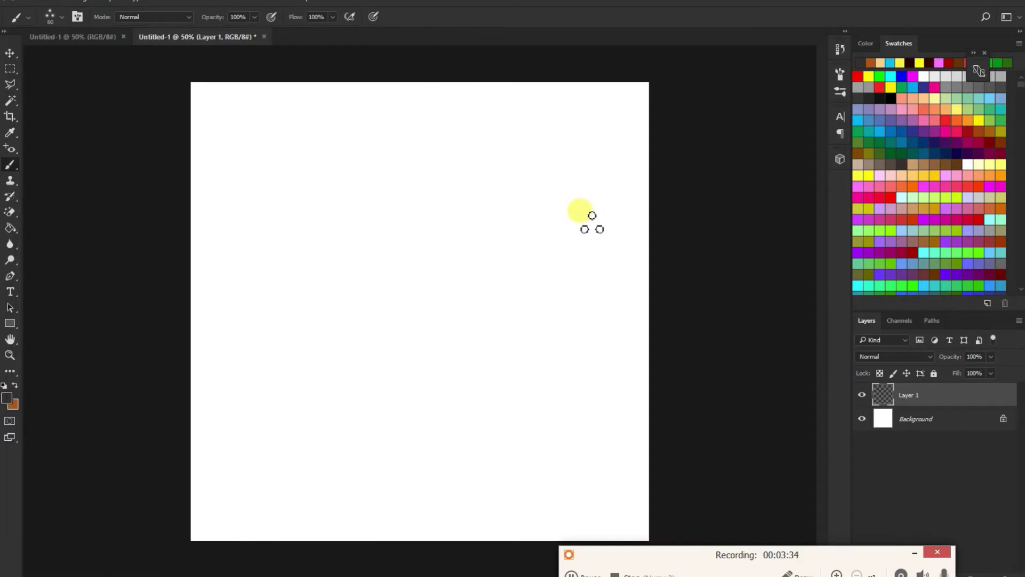
key(bracketright)
key(bracketright)
key(bracketright)
key(bracketright)
key(bracketright)
key(bracketright)
key(bracketright)
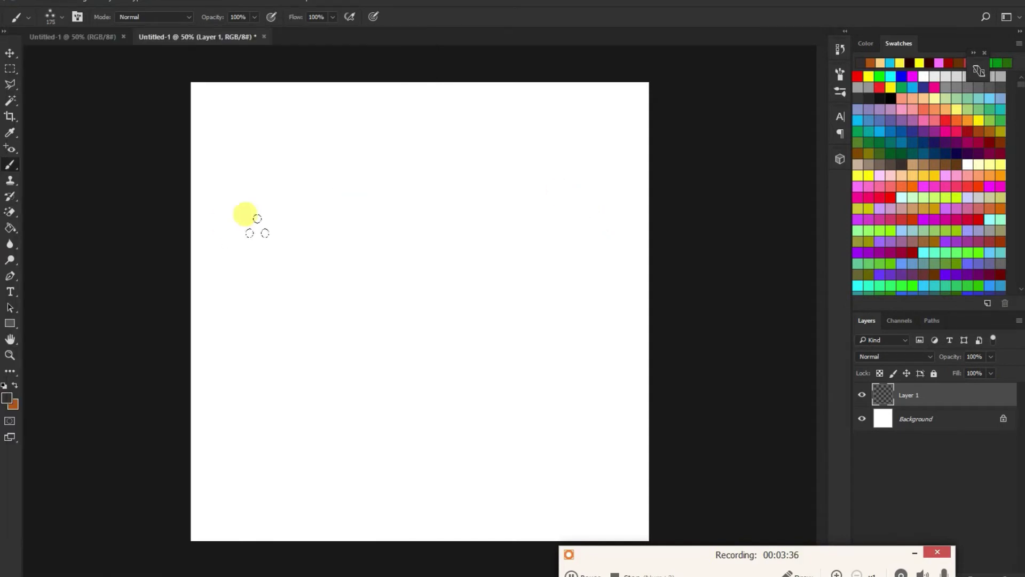
key(bracketright)
key(bracketright)
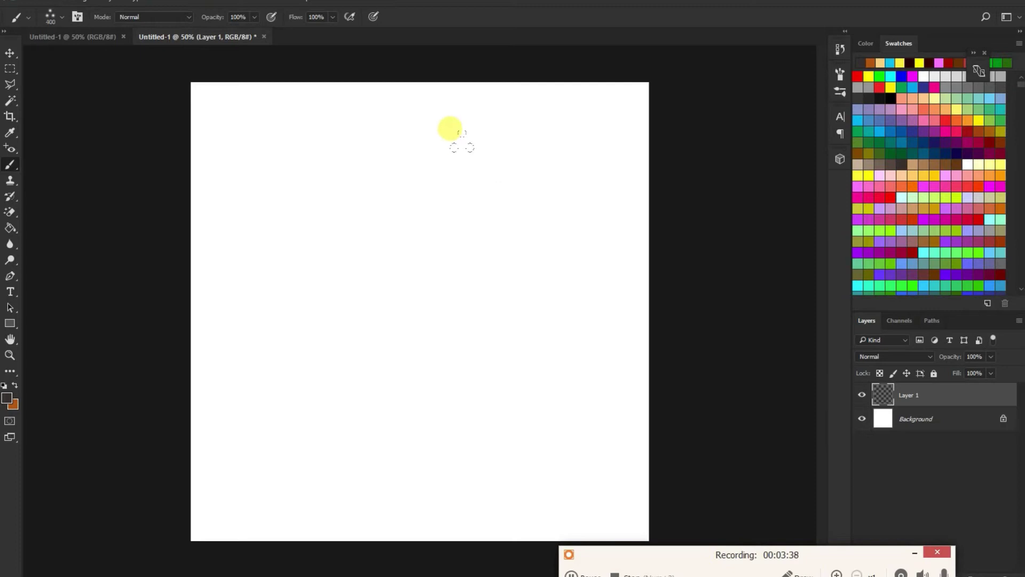
- Paint dark freehand strokes across the upper canvas on Layer 1 and add red strokes on both sides of them
mouse_move(396, 160)
mouse_down()
mouse_move(366, 206)
mouse_move(364, 294)
mouse_move(300, 178)
mouse_move(320, 214)
mouse_up()
click(880, 197)
mouse_move(465, 235)
mouse_down()
mouse_move(507, 154)
mouse_move(502, 219)
mouse_move(482, 249)
mouse_up()
mouse_move(233, 176)
mouse_down()
mouse_move(208, 236)
mouse_move(299, 282)
mouse_up()
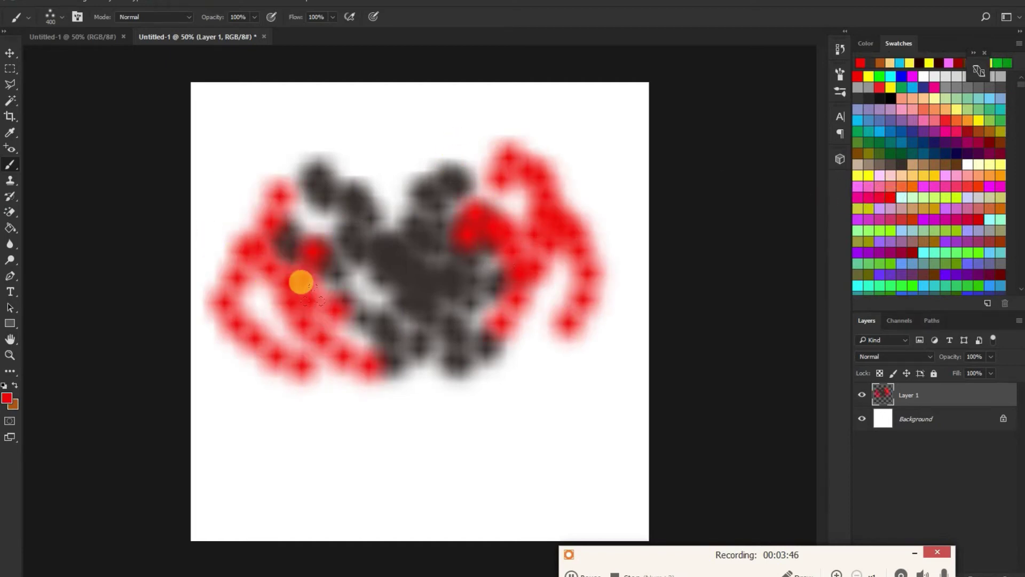
- Append the Basic Brushes set to the current brush presets
click(58, 16)
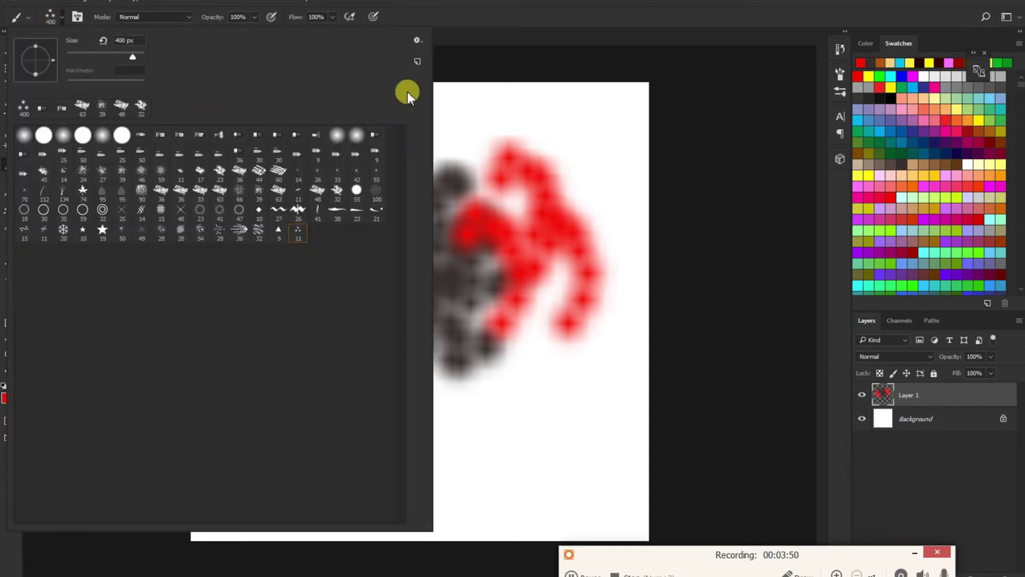
click(417, 40)
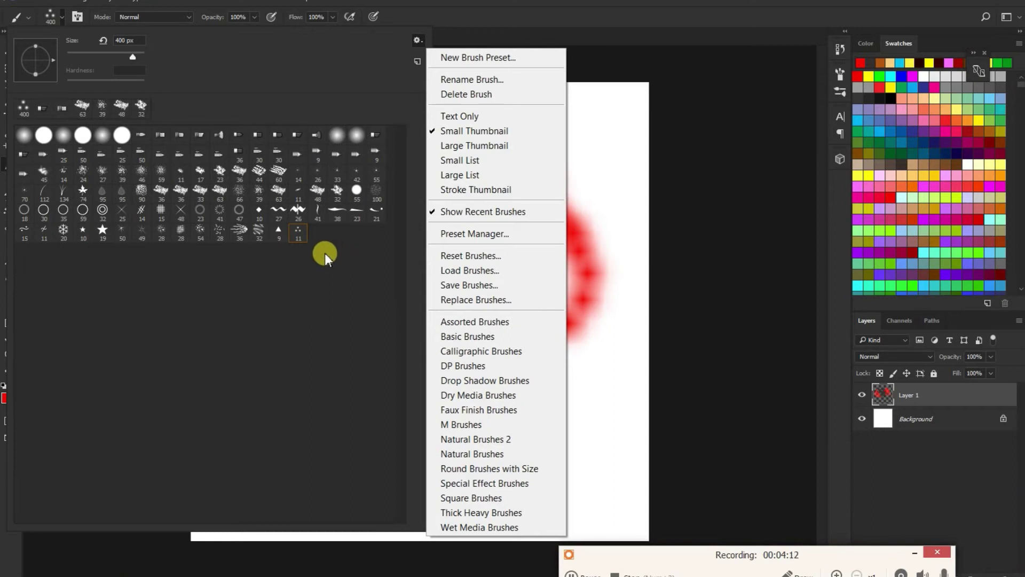
click(481, 338)
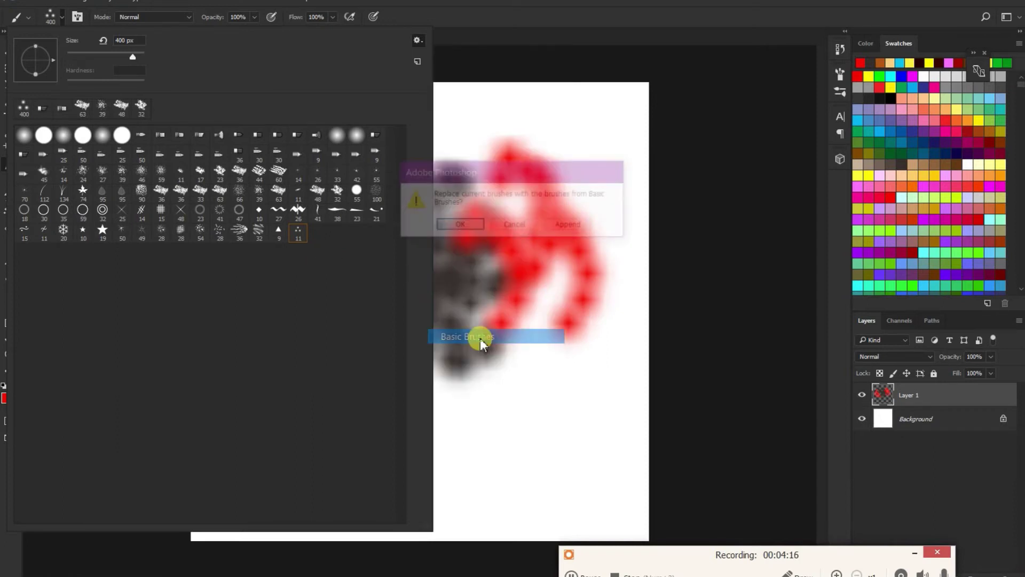
click(579, 224)
- Choose a 35 px round brush and paint a thin red zigzag beside the upper-right strokes
click(279, 273)
click(590, 203)
mouse_move(595, 166)
mouse_down()
mouse_move(597, 220)
mouse_move(616, 261)
mouse_up()
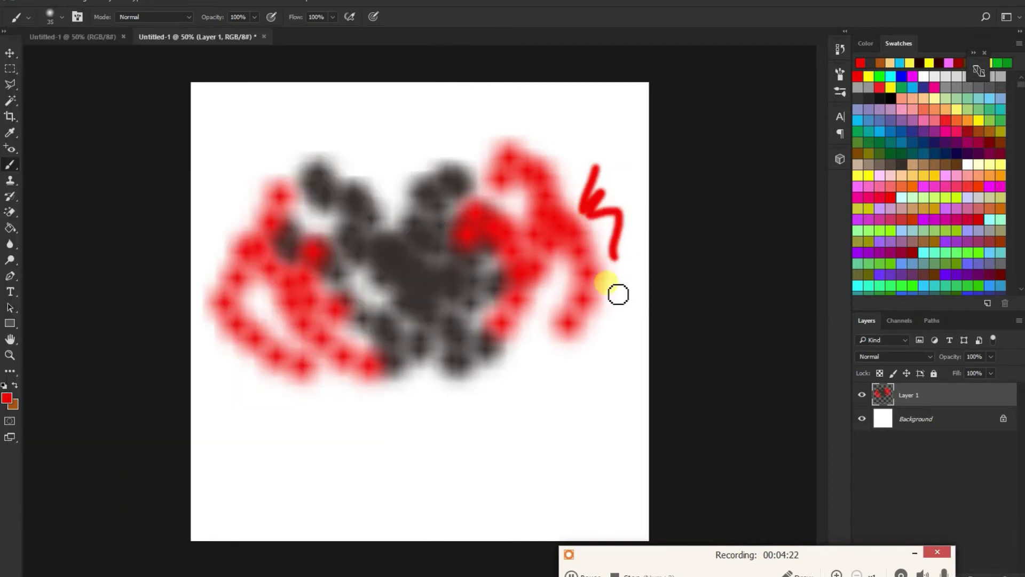
- Choose a 100 px soft round brush and paint a thick red stroke below the dark area
click(61, 15)
click(376, 271)
mouse_move(521, 361)
mouse_down()
mouse_move(533, 371)
mouse_move(533, 347)
mouse_move(566, 367)
mouse_move(517, 398)
mouse_move(448, 388)
mouse_up()
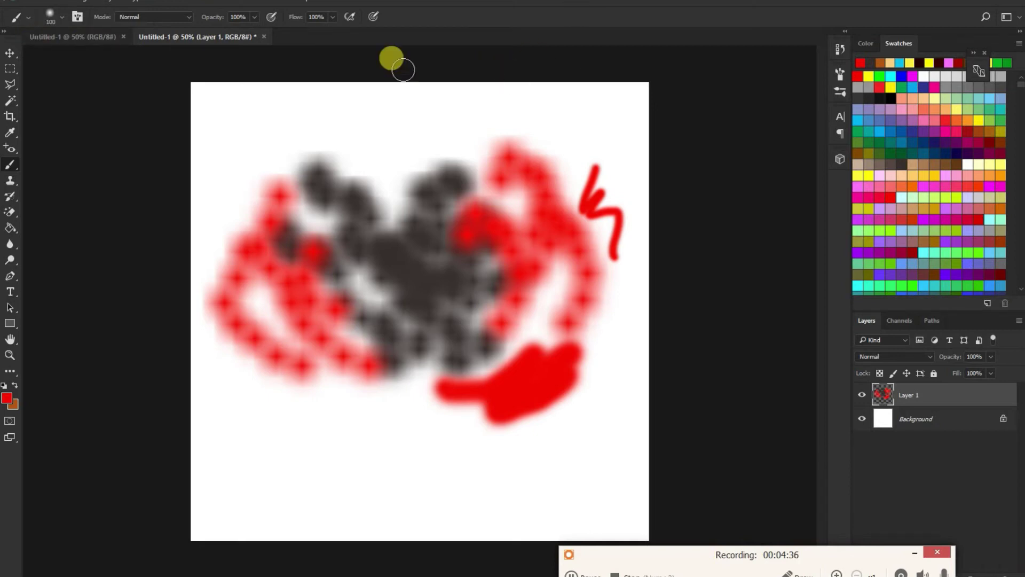
- Append the M Brushes set to the current brush presets and choose its 54 px scattered-dots brush
click(65, 17)
click(416, 41)
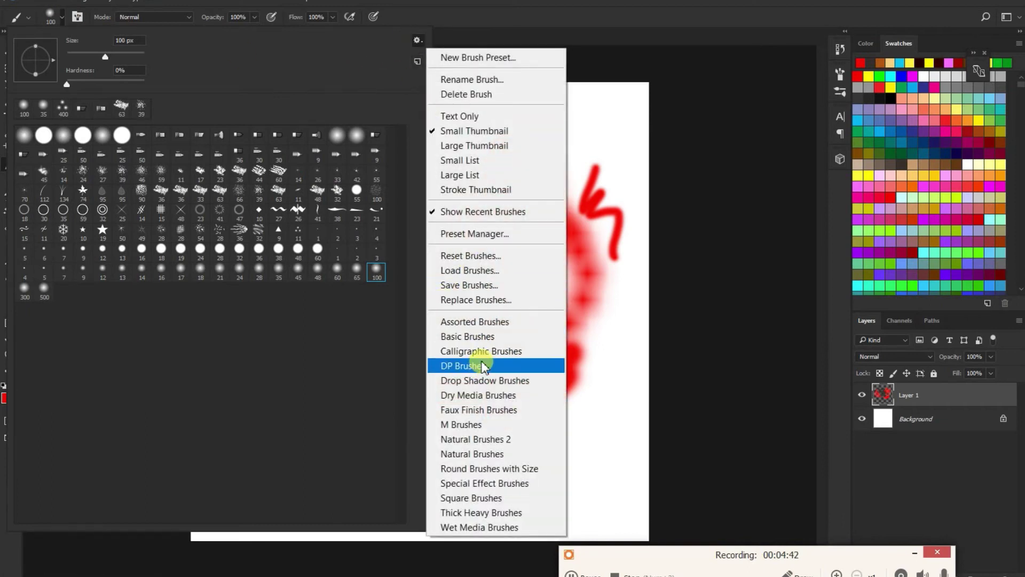
click(469, 425)
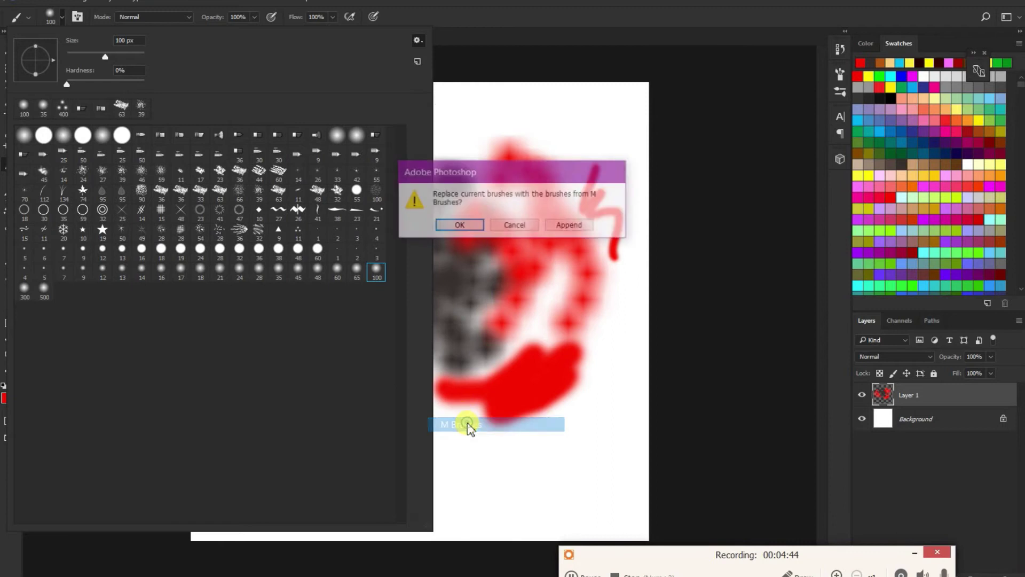
click(567, 224)
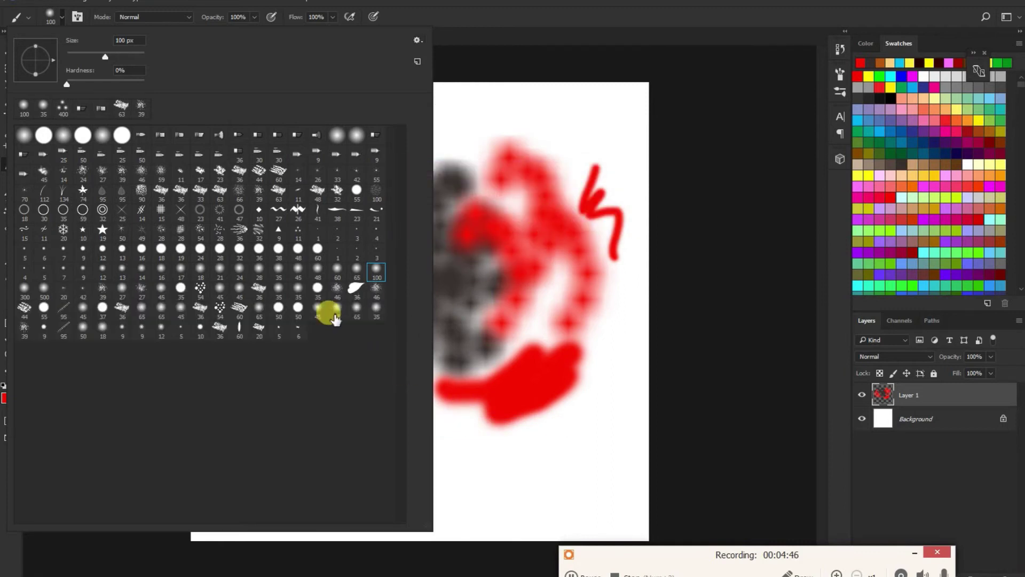
click(220, 307)
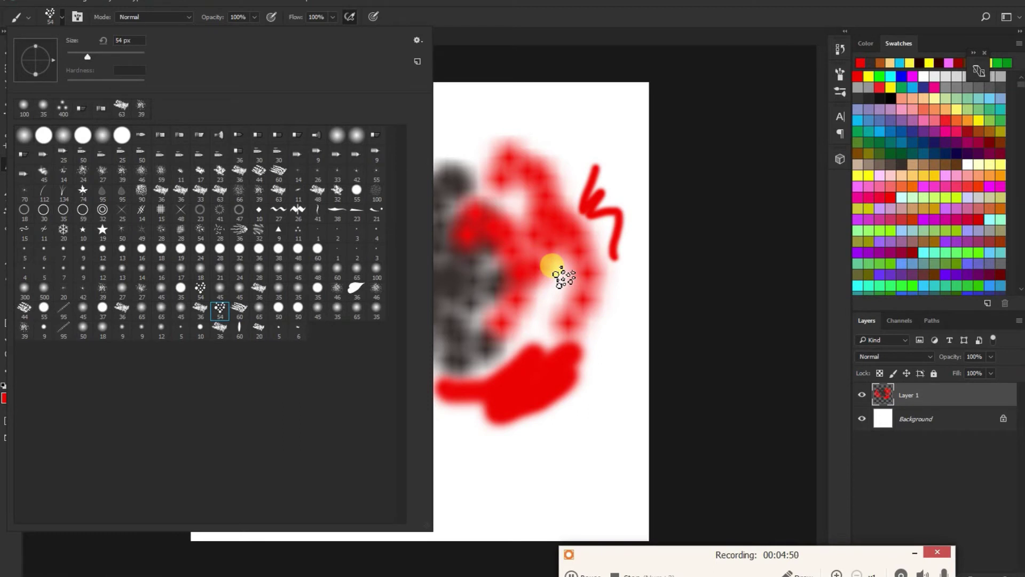
click(561, 275)
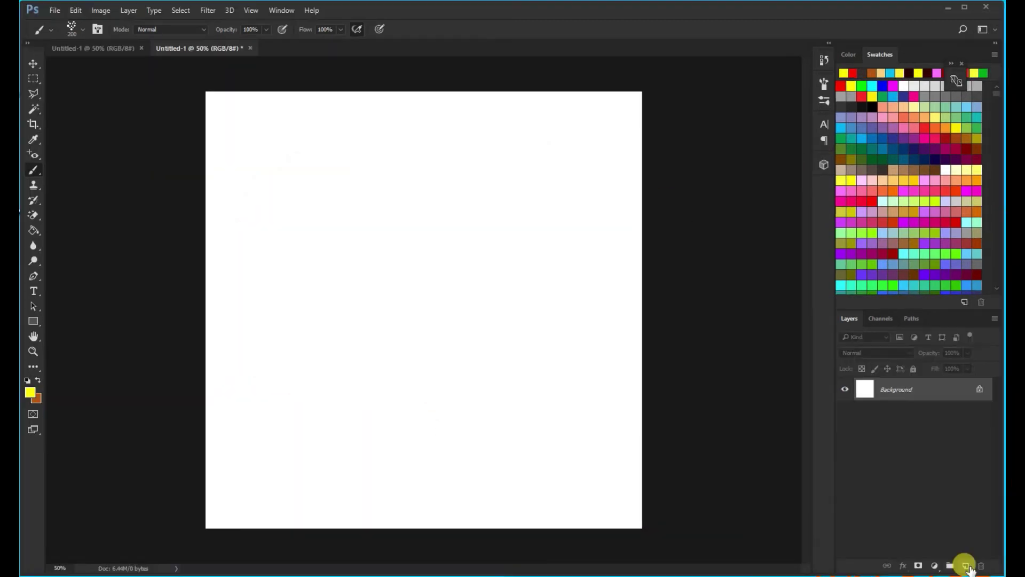
- Add a new layer above the white background and choose the soft round brush at 200 px with 0% hardness
click(966, 566)
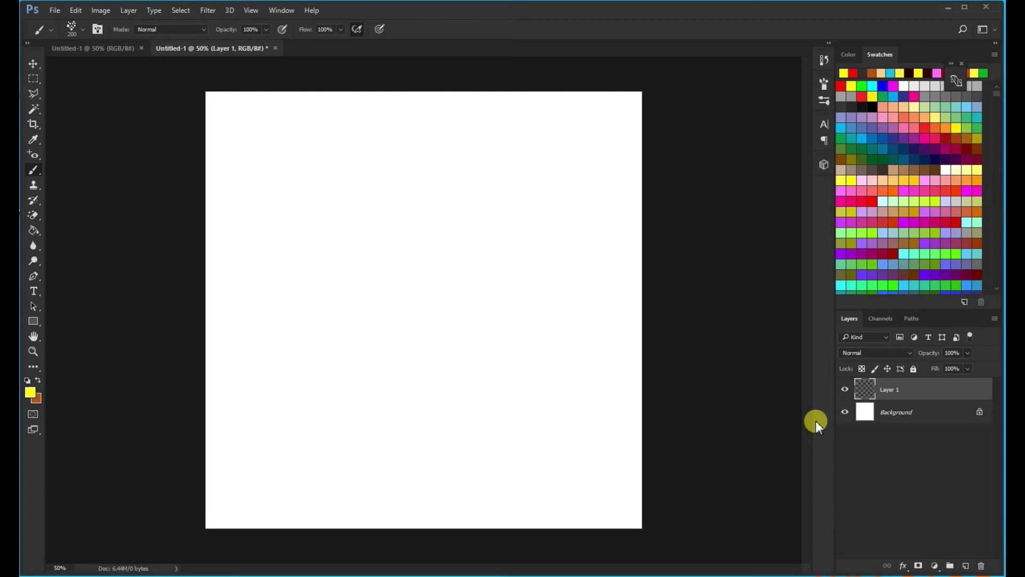
click(83, 31)
click(48, 145)
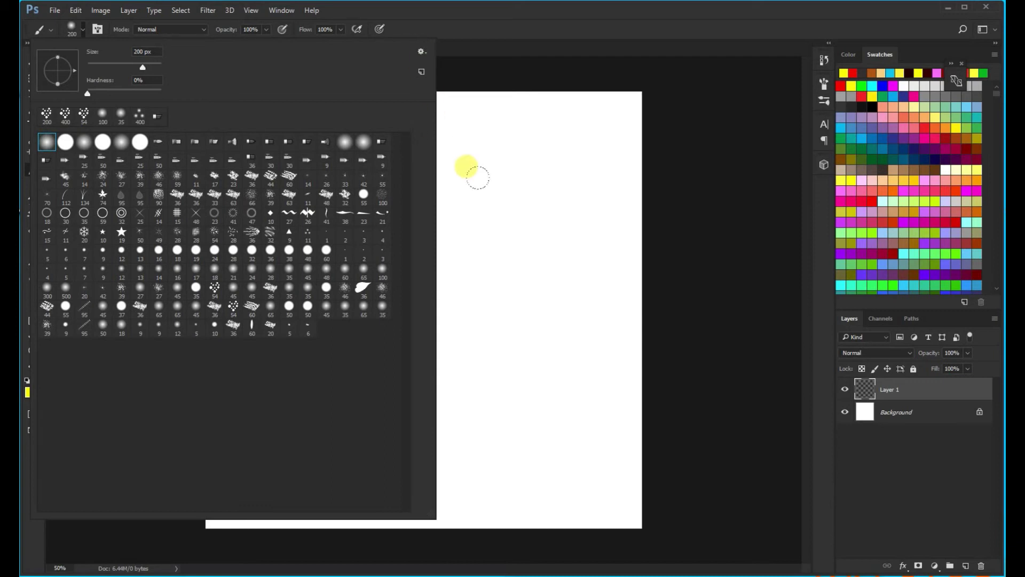
click(709, 162)
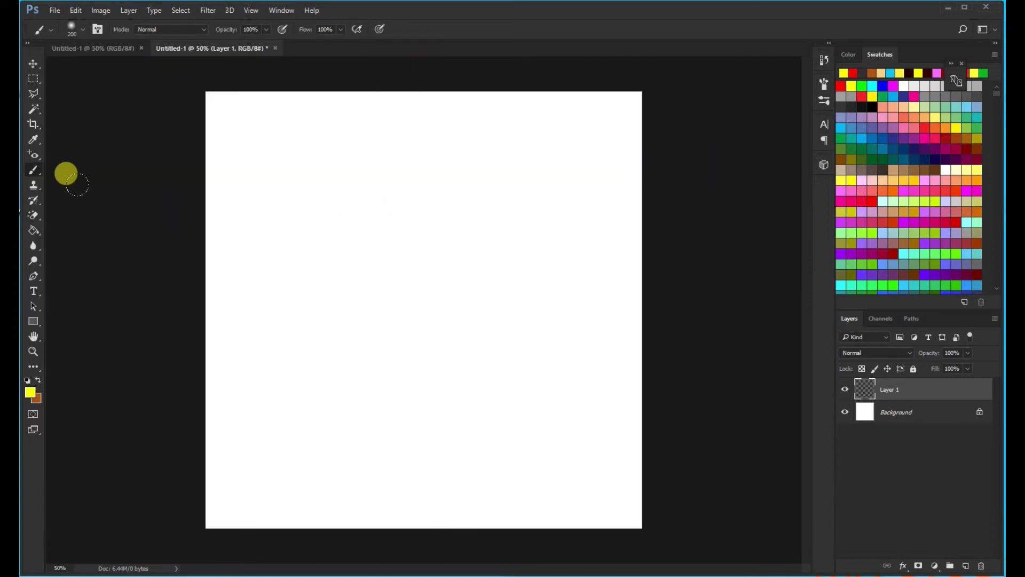
- Switch to the Mixer Brush Tool and give it the soft round tip at 63 px with 0% hardness
right_click(35, 170)
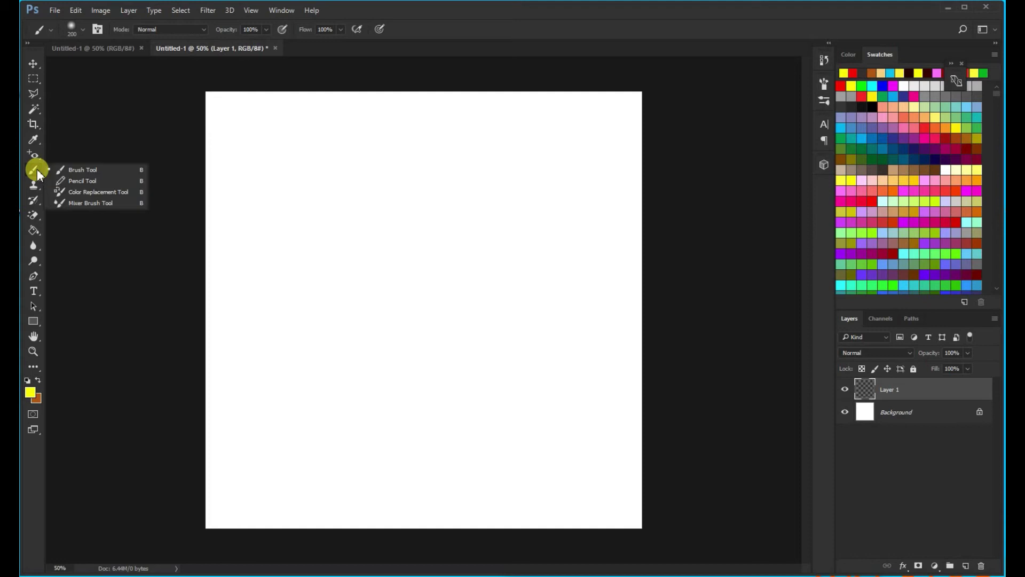
click(106, 204)
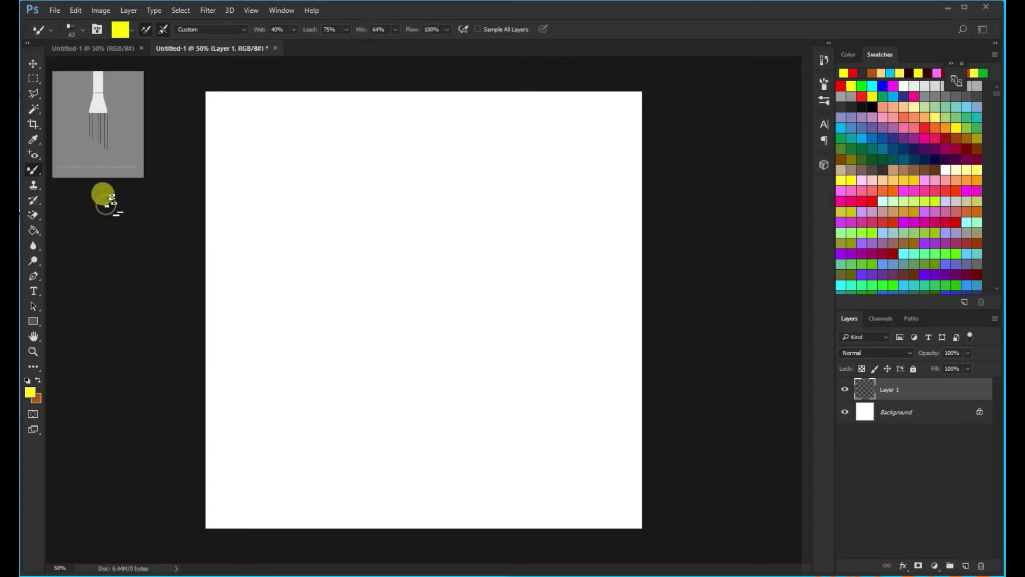
click(84, 30)
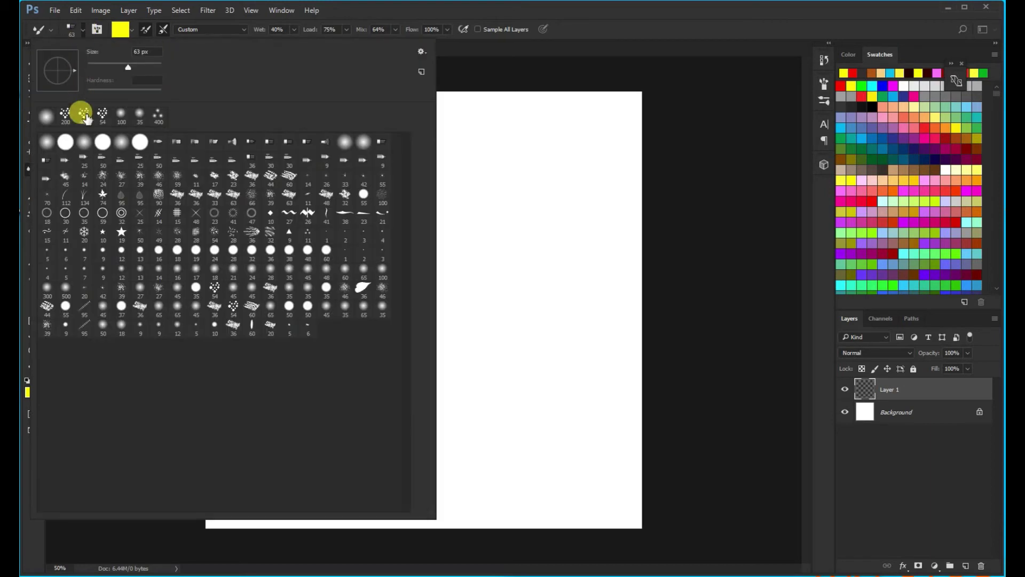
click(45, 142)
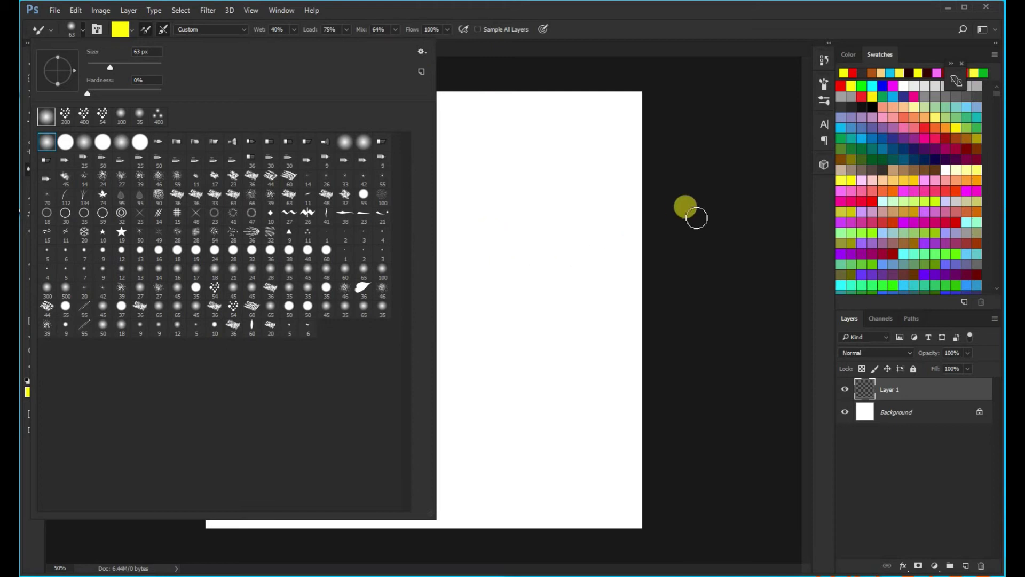
click(697, 217)
- Enlarge the mixer brush to 500 px and paint a soft yellow circle in the upper-left part of the canvas
key(bracketright)
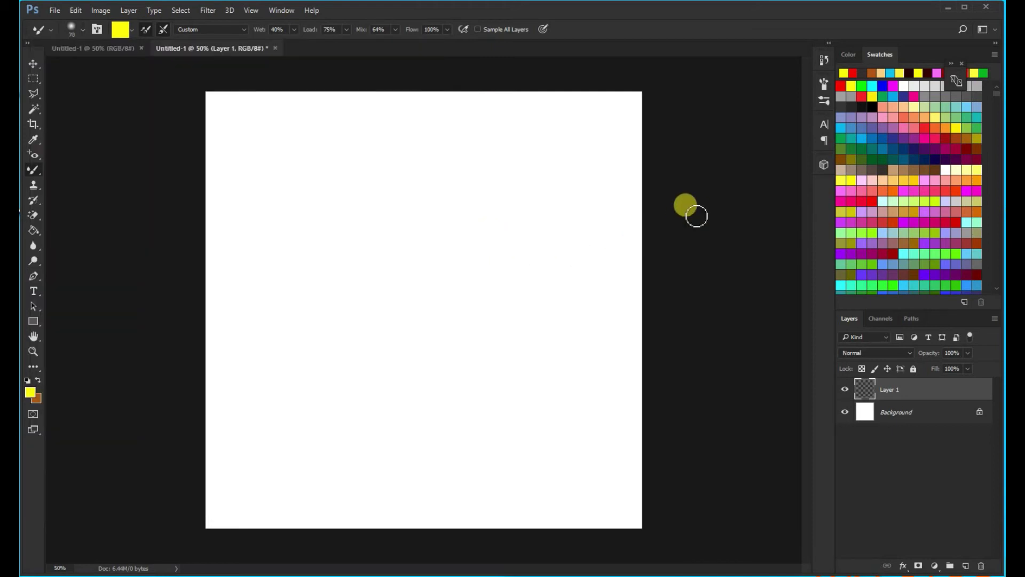
key(bracketright)
key(bracketright)
key(bracketright)
key(bracketright)
key(bracketright)
key(bracketright)
key(bracketright)
key(bracketright)
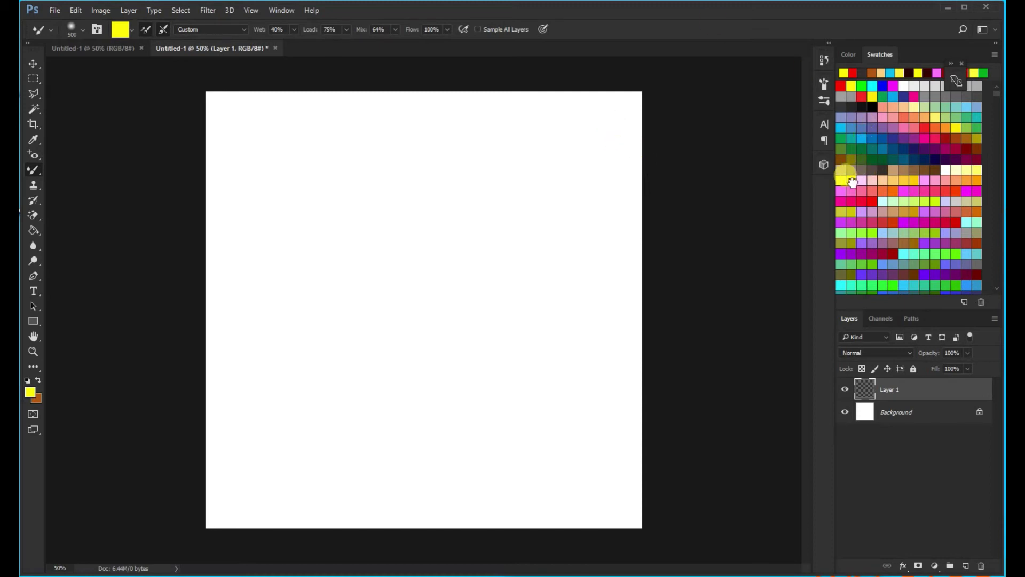
mouse_move(289, 146)
mouse_down()
mouse_move(325, 187)
mouse_move(300, 155)
mouse_up()
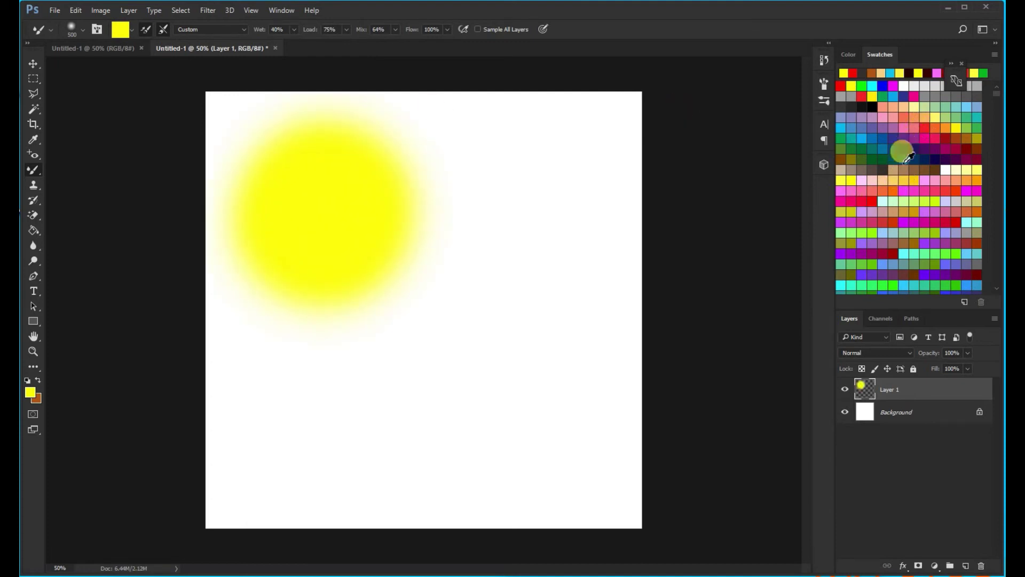
- Paint a soft red circle to the right of the yellow one and a blue circle centred below them
scroll(927, 168, down, 3)
scroll(932, 176, down, 1)
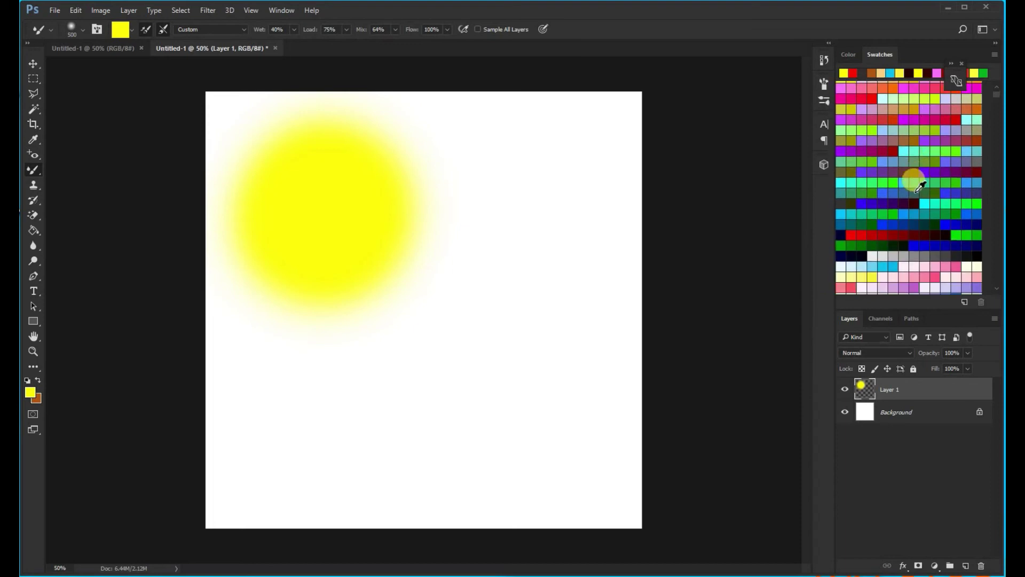
click(857, 235)
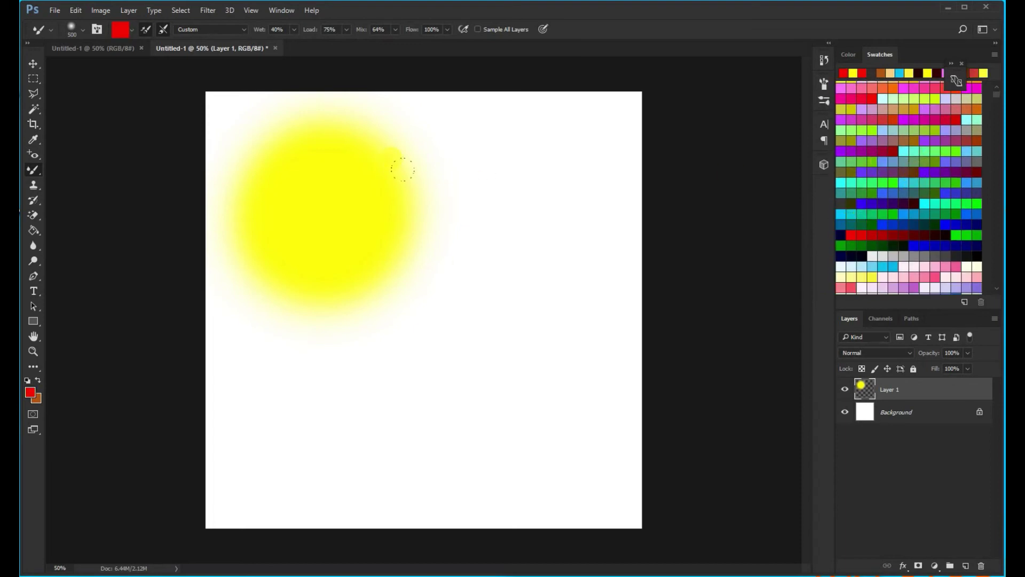
mouse_move(486, 144)
mouse_down()
mouse_move(485, 173)
mouse_move(465, 194)
mouse_move(495, 158)
mouse_up()
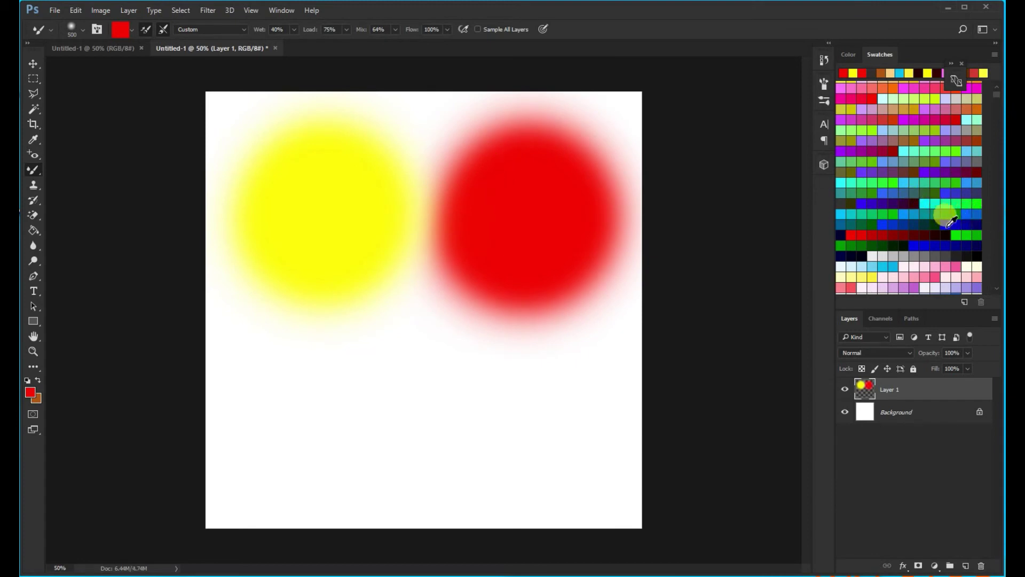
click(950, 220)
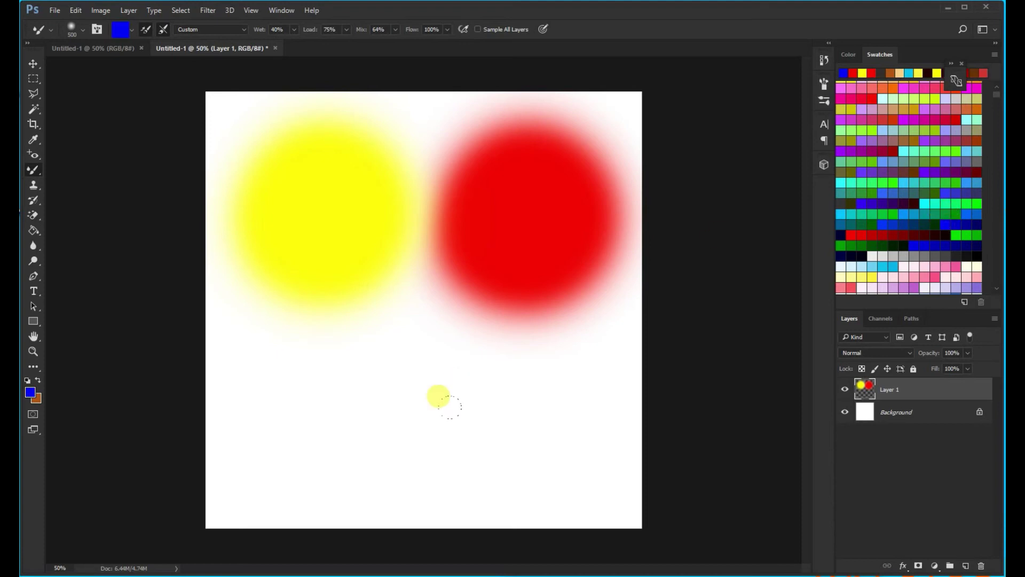
mouse_move(383, 349)
mouse_down()
mouse_move(409, 359)
mouse_move(399, 380)
mouse_move(370, 389)
mouse_move(383, 363)
mouse_up()
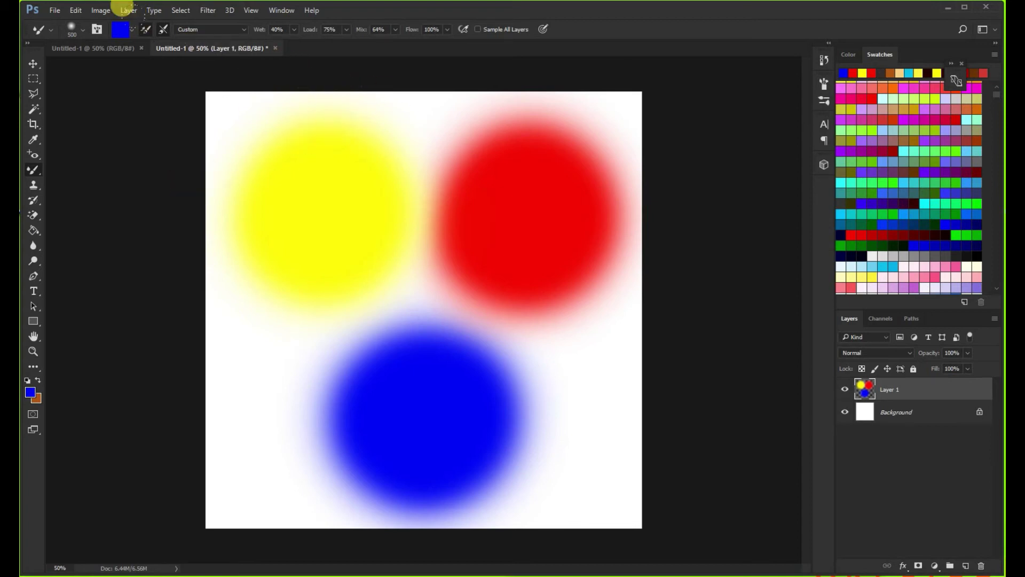
- Turn off loading the brush after each stroke and blend the yellow and red circles into orange where they meet
click(146, 31)
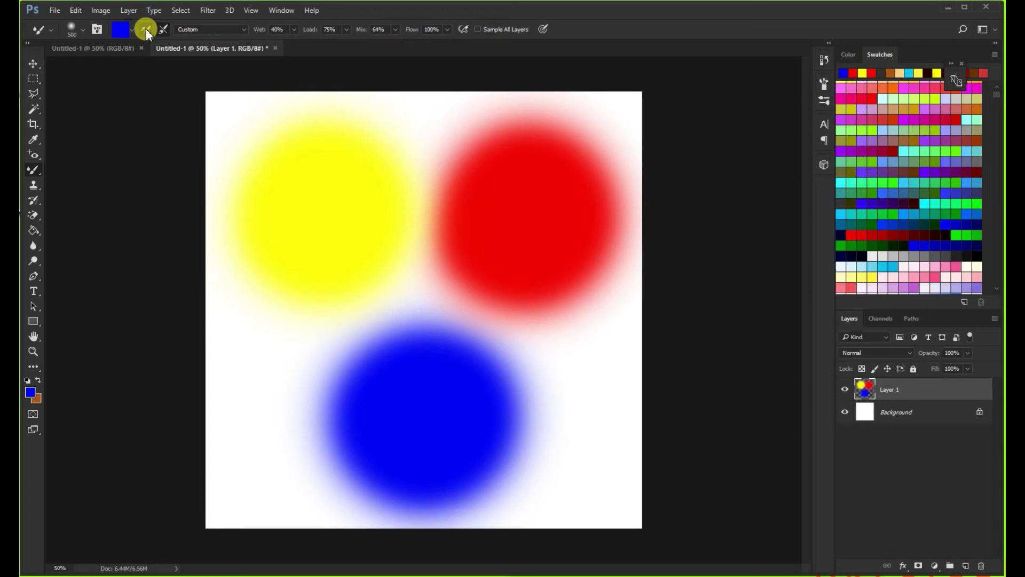
click(147, 28)
mouse_move(394, 155)
mouse_down()
mouse_move(342, 157)
mouse_move(378, 132)
mouse_move(424, 171)
mouse_move(379, 161)
mouse_move(362, 191)
mouse_move(353, 126)
mouse_move(413, 157)
mouse_move(406, 198)
mouse_move(343, 170)
mouse_move(375, 129)
mouse_move(396, 131)
mouse_move(395, 201)
mouse_move(350, 172)
mouse_move(355, 143)
mouse_move(408, 136)
mouse_move(383, 203)
mouse_move(356, 123)
mouse_move(424, 197)
mouse_move(362, 218)
mouse_move(353, 196)
mouse_move(393, 167)
mouse_move(405, 123)
mouse_move(391, 215)
mouse_move(389, 145)
mouse_move(348, 155)
mouse_move(379, 166)
mouse_move(387, 209)
mouse_move(403, 195)
mouse_move(357, 222)
mouse_move(342, 174)
mouse_move(363, 195)
mouse_move(389, 167)
mouse_move(380, 164)
mouse_move(335, 201)
mouse_move(406, 150)
mouse_move(501, 179)
mouse_move(453, 134)
mouse_move(394, 134)
mouse_move(359, 170)
mouse_up()
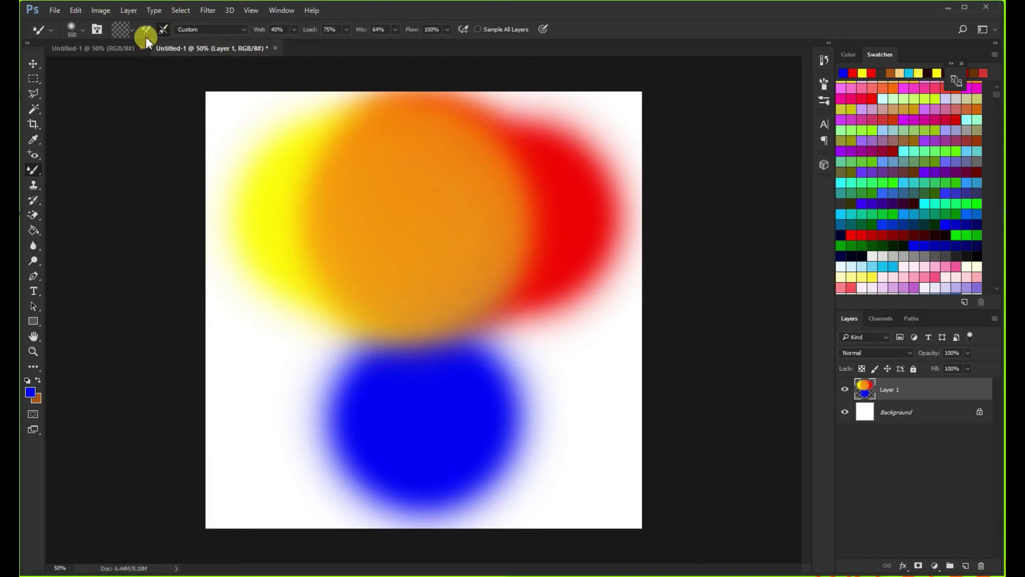
- Dab yellow onto the orange area, then turn off brush loading and blend it with the red into a wide orange oval
scroll(960, 104, up, 3)
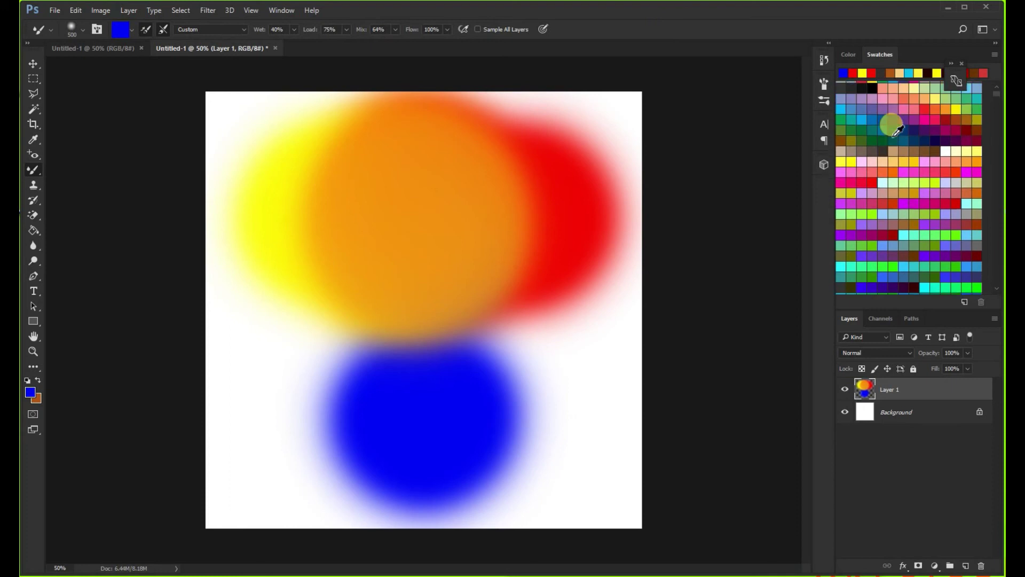
click(847, 161)
click(404, 224)
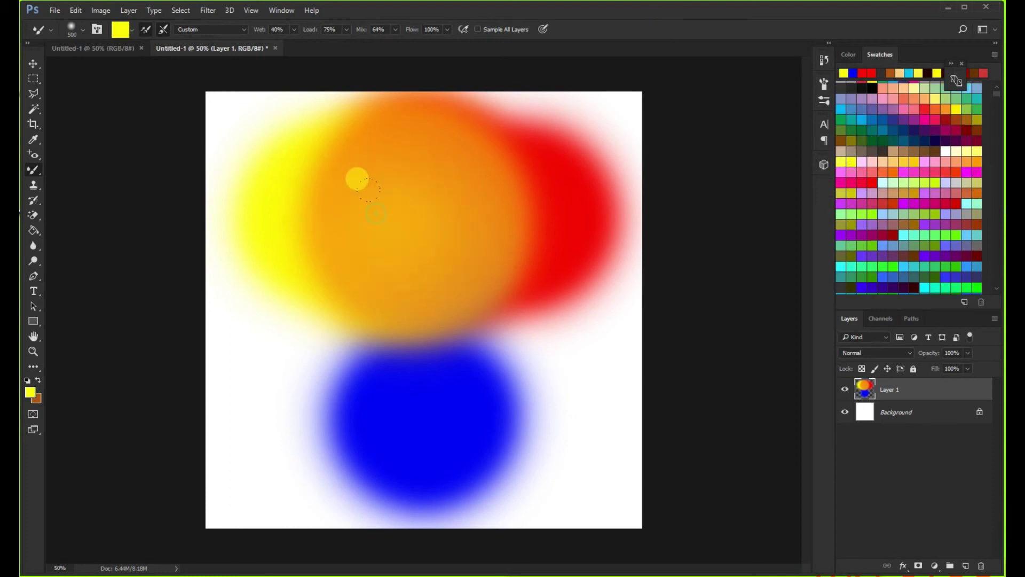
click(145, 32)
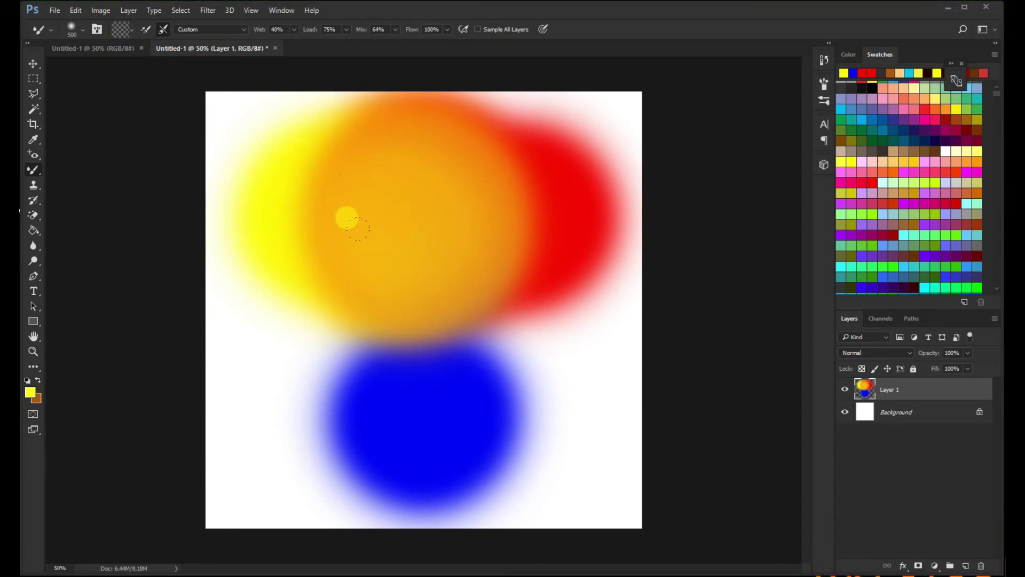
drag(346, 217, 355, 213)
mouse_move(503, 101)
mouse_down()
mouse_move(445, 222)
mouse_move(248, 194)
mouse_move(477, 177)
mouse_move(464, 217)
mouse_move(480, 215)
mouse_move(482, 192)
mouse_move(434, 145)
mouse_move(449, 129)
mouse_move(458, 229)
mouse_move(502, 180)
mouse_move(424, 257)
mouse_move(408, 236)
mouse_move(467, 213)
mouse_move(395, 152)
mouse_move(411, 255)
mouse_move(372, 248)
mouse_move(505, 204)
mouse_move(379, 144)
mouse_up()
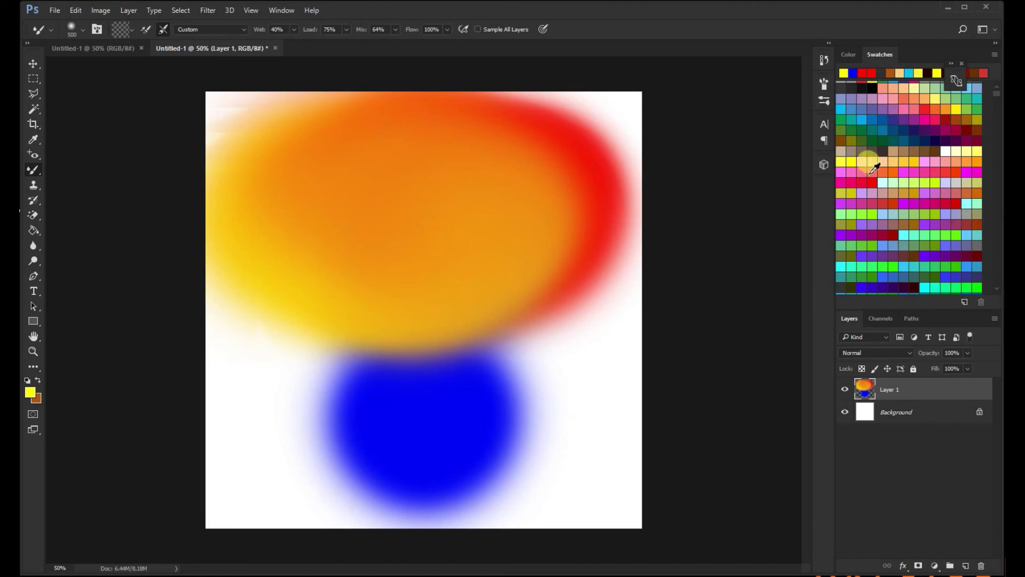
- Select red, reduce the mixer brush to 175 px and, with loading off, paint a small purple circle right of the blue one
scroll(897, 242, down, 5)
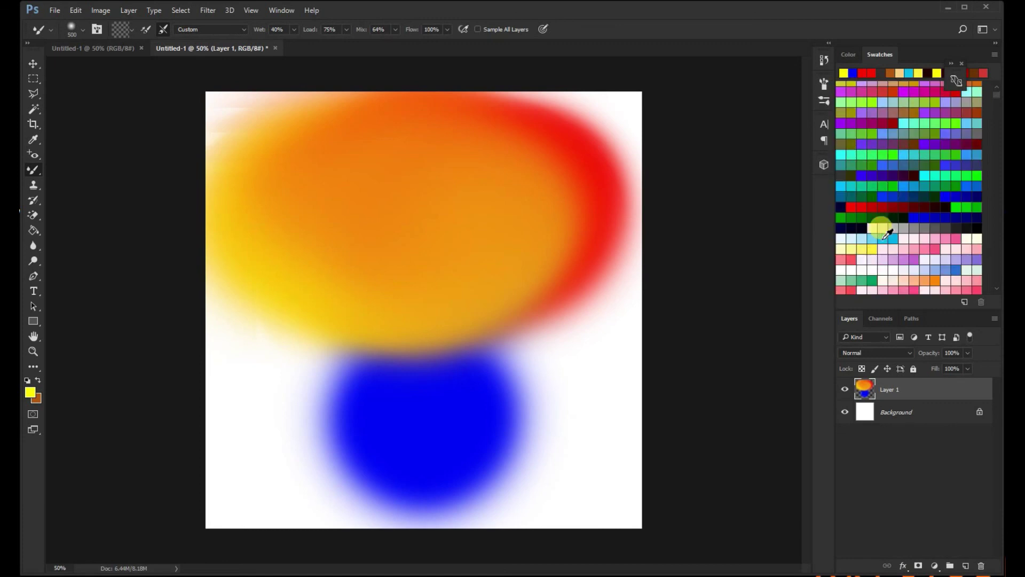
click(850, 208)
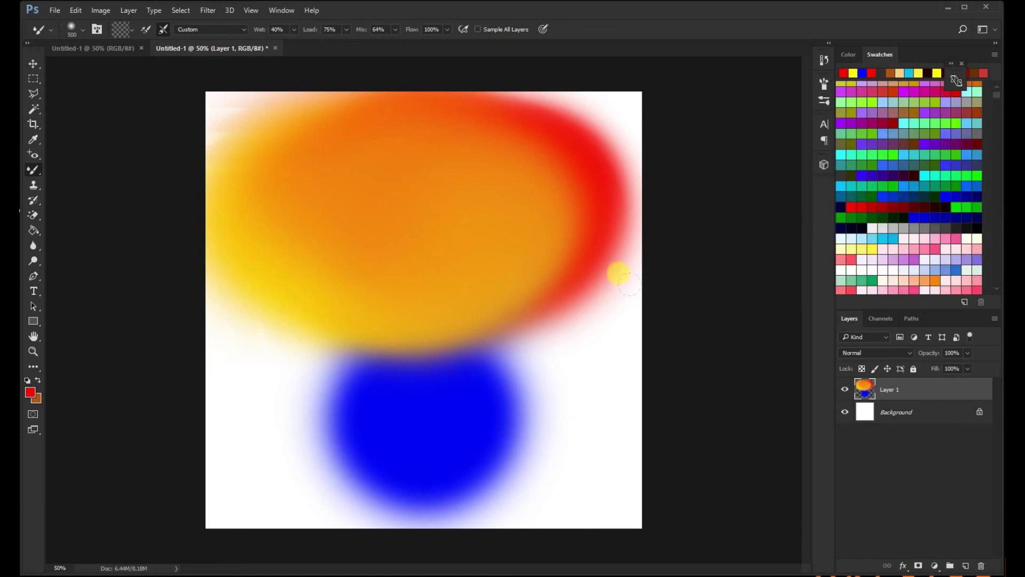
key(bracketleft)
key(bracketleft)
key(bracketleft)
key(bracketleft)
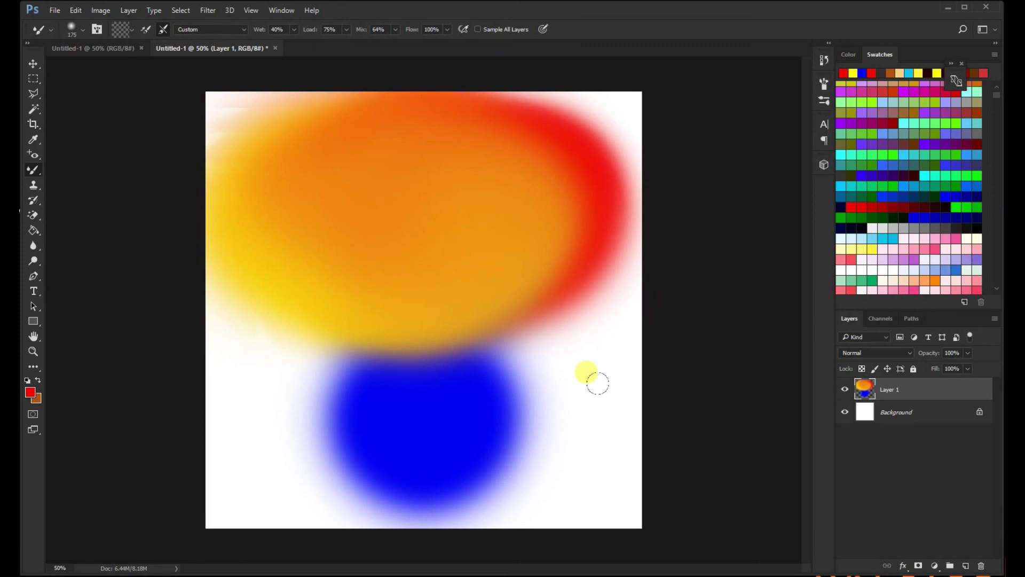
mouse_move(567, 373)
mouse_down()
mouse_move(565, 343)
mouse_move(576, 352)
mouse_move(571, 370)
mouse_move(557, 366)
mouse_move(559, 352)
mouse_move(550, 379)
mouse_move(588, 354)
mouse_move(568, 379)
mouse_move(574, 372)
mouse_move(534, 327)
mouse_up()
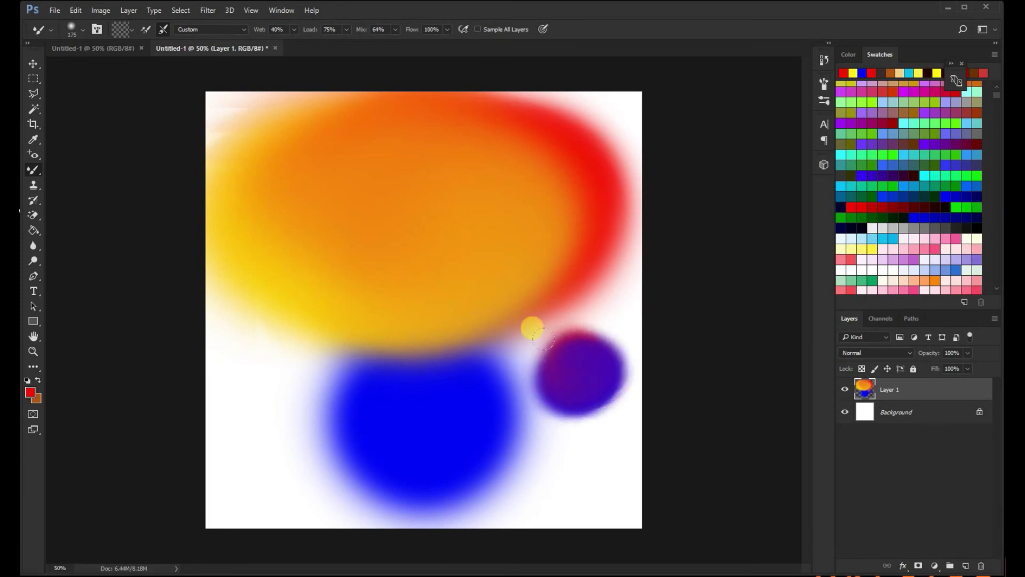
- Paint a red patch left of the blue circle with brush loading on, then blend it into the blue with loading off
click(144, 29)
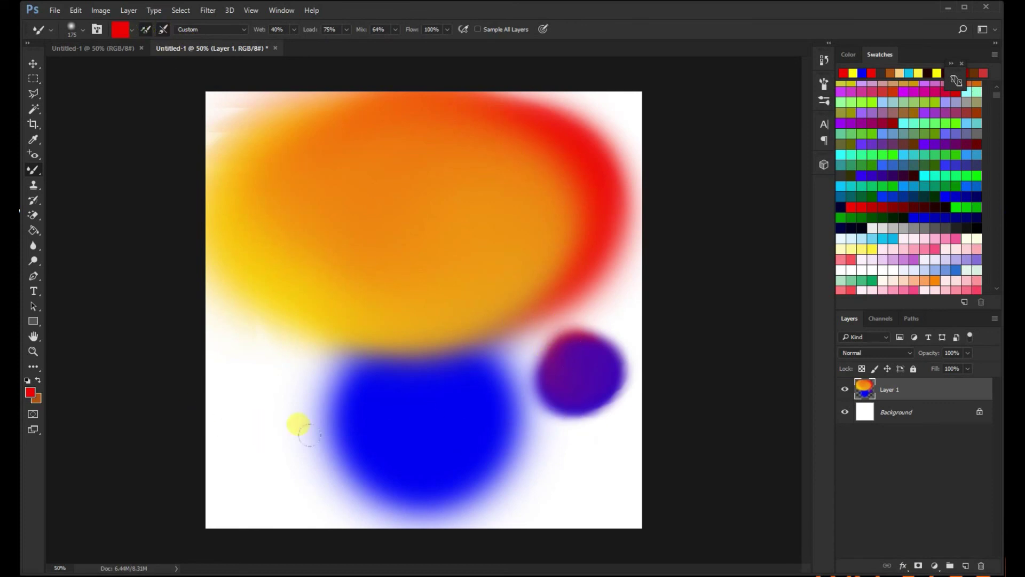
mouse_move(286, 381)
mouse_down()
mouse_move(263, 364)
mouse_move(285, 375)
mouse_move(275, 367)
mouse_move(262, 395)
mouse_move(284, 385)
mouse_move(291, 396)
mouse_move(258, 394)
mouse_move(267, 378)
mouse_move(242, 411)
mouse_move(238, 362)
mouse_up()
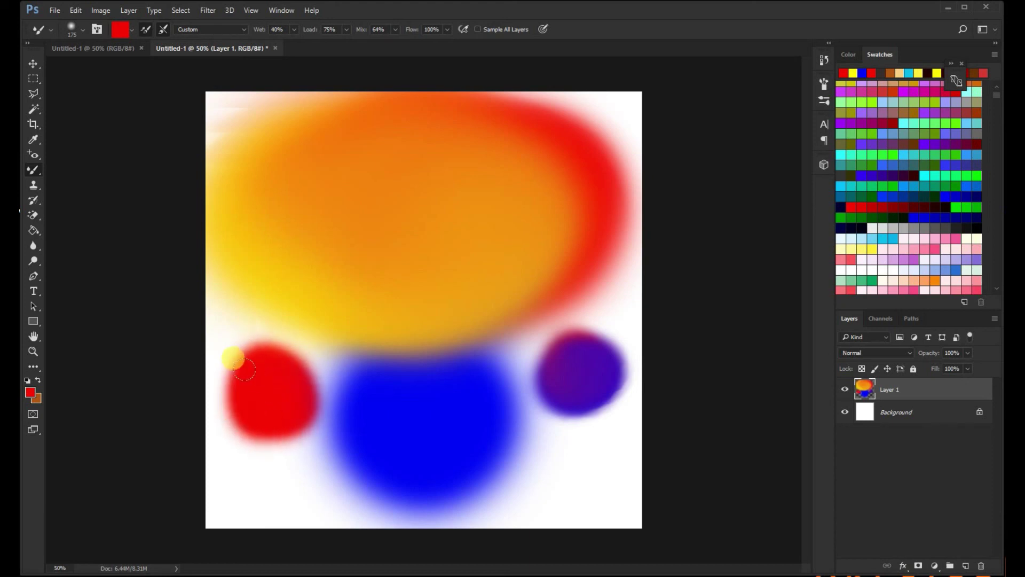
click(145, 31)
mouse_move(305, 363)
mouse_down()
mouse_move(331, 393)
mouse_move(320, 405)
mouse_move(259, 407)
mouse_move(342, 395)
mouse_move(318, 400)
mouse_move(299, 350)
mouse_move(325, 414)
mouse_move(308, 414)
mouse_move(291, 440)
mouse_move(276, 424)
mouse_move(304, 414)
mouse_move(333, 381)
mouse_move(298, 373)
mouse_move(317, 424)
mouse_up()
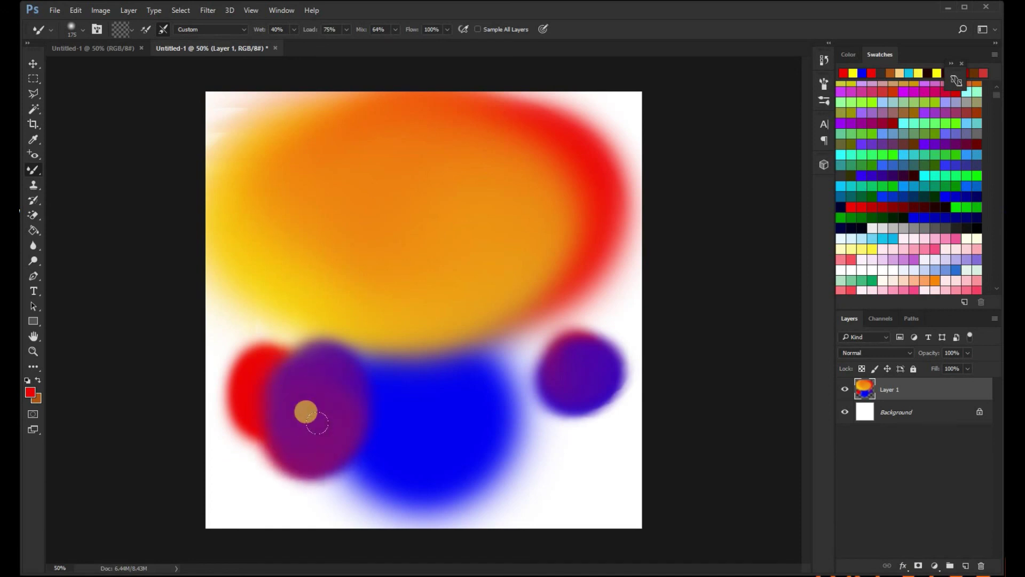
- Switch from the Mixer Brush back to the regular Brush Tool
drag(33, 170, 56, 165)
right_click(40, 171)
click(58, 172)
right_click(36, 167)
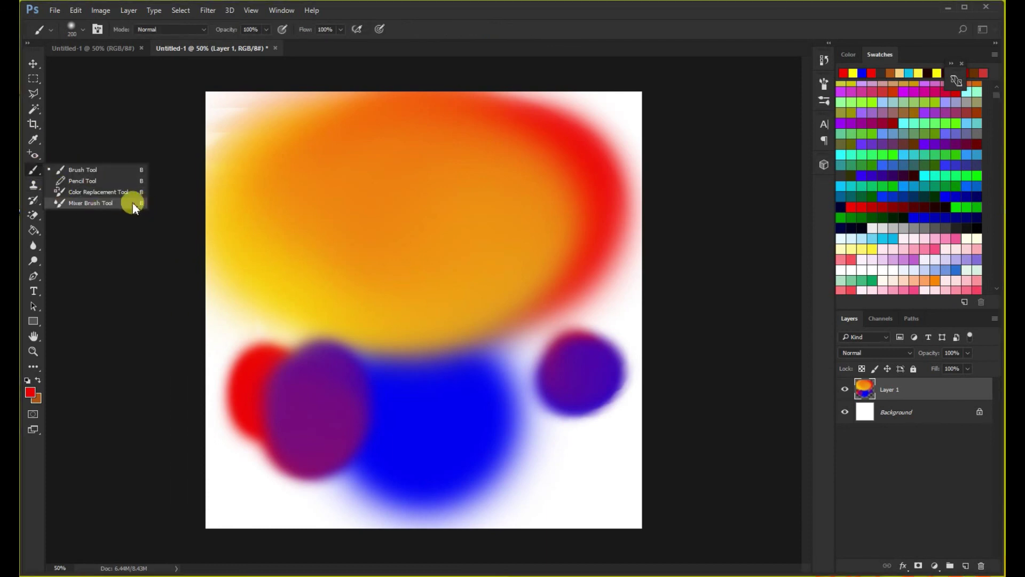
click(110, 166)
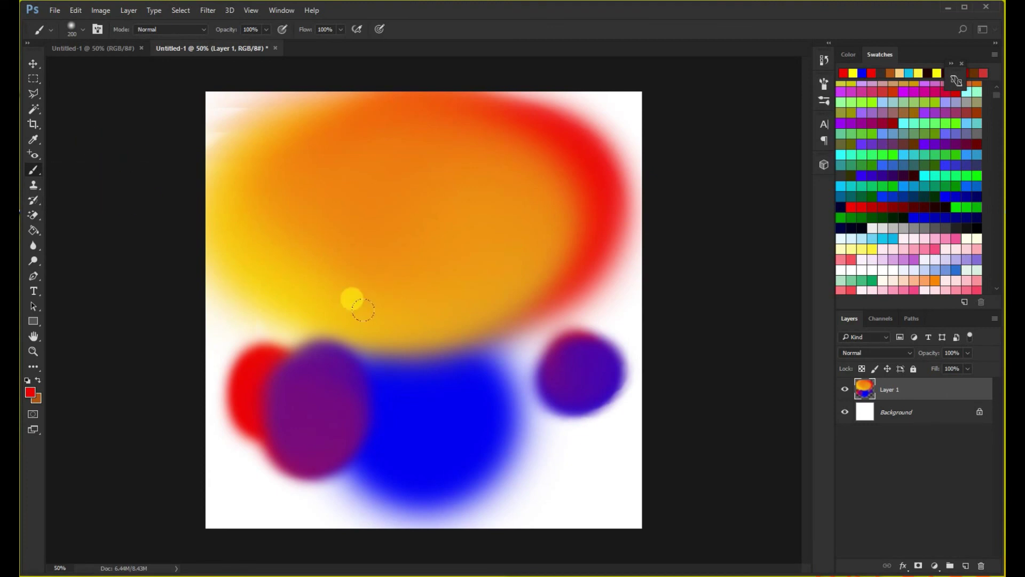
- Paint a red patch above the purple circle and on the orange oval's lower right edge, plus a light blue patch in the oval
drag(325, 335, 354, 330)
drag(564, 288, 572, 281)
click(843, 183)
mouse_move(462, 238)
mouse_down()
mouse_move(491, 220)
mouse_move(519, 258)
mouse_move(555, 235)
mouse_up()
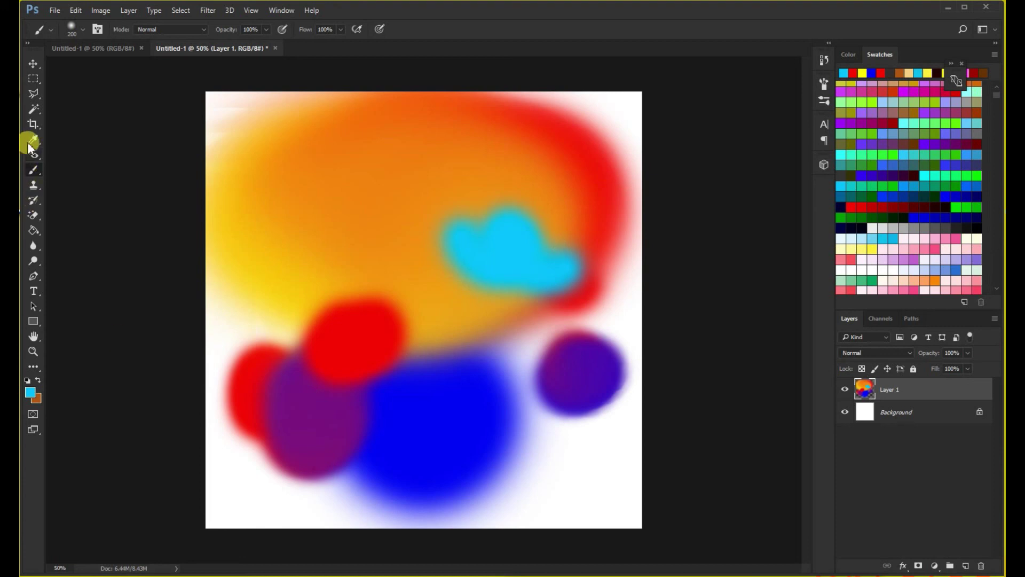
- Append the Thick Heavy Brushes set to the existing brush presets
click(85, 30)
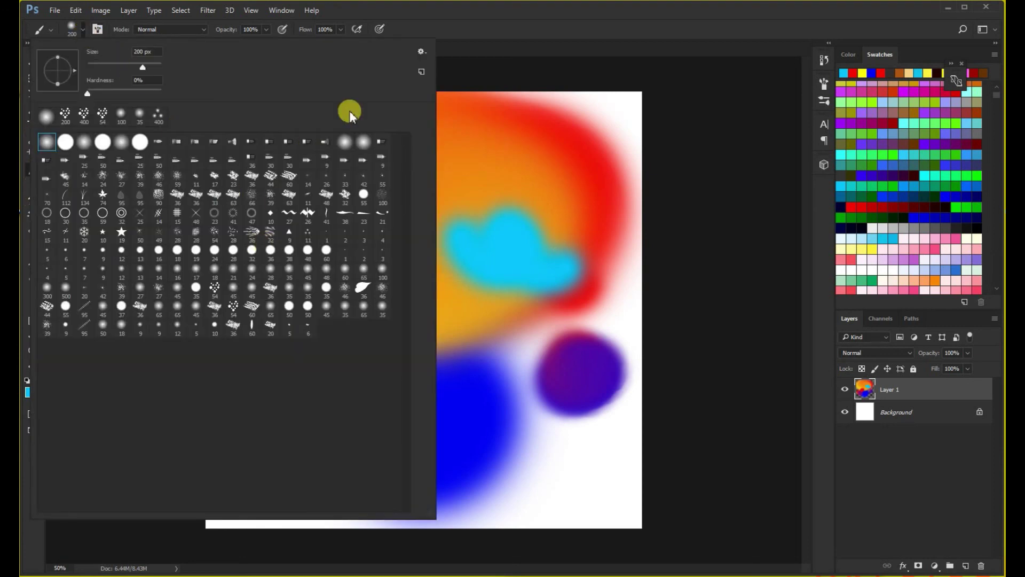
click(421, 52)
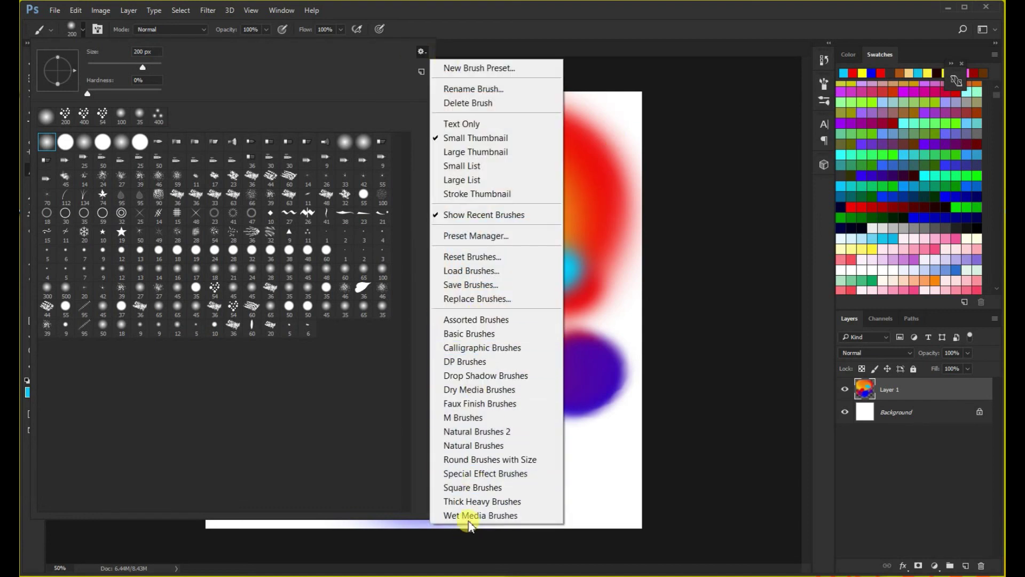
click(469, 503)
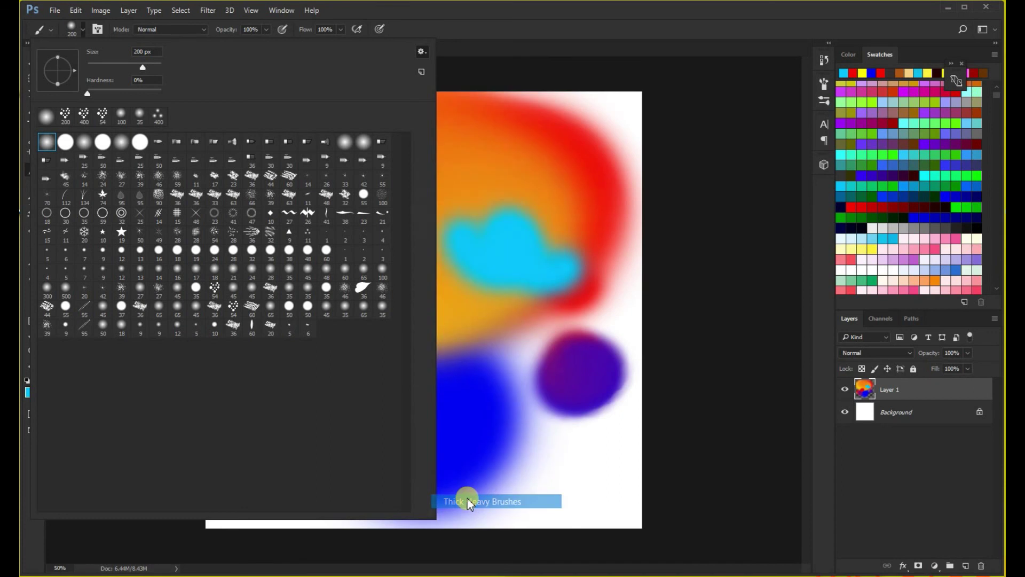
click(566, 227)
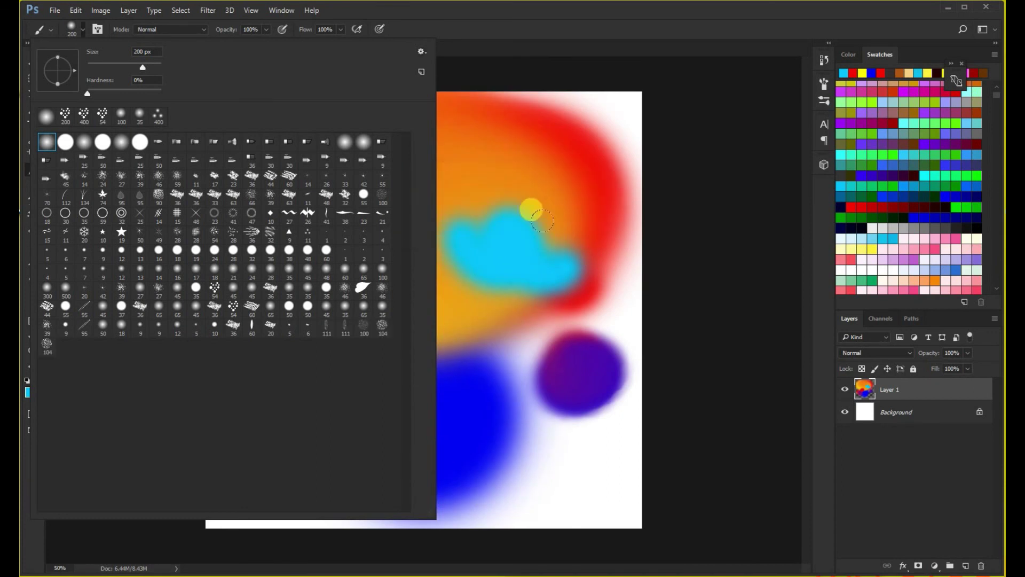
- Choose the 104 px thick heavy brush and paint light blue, plus turquoise strokes, over the upper part of the light blue patch
click(374, 335)
mouse_move(531, 183)
mouse_down()
mouse_move(531, 201)
mouse_move(488, 189)
mouse_move(422, 214)
mouse_up()
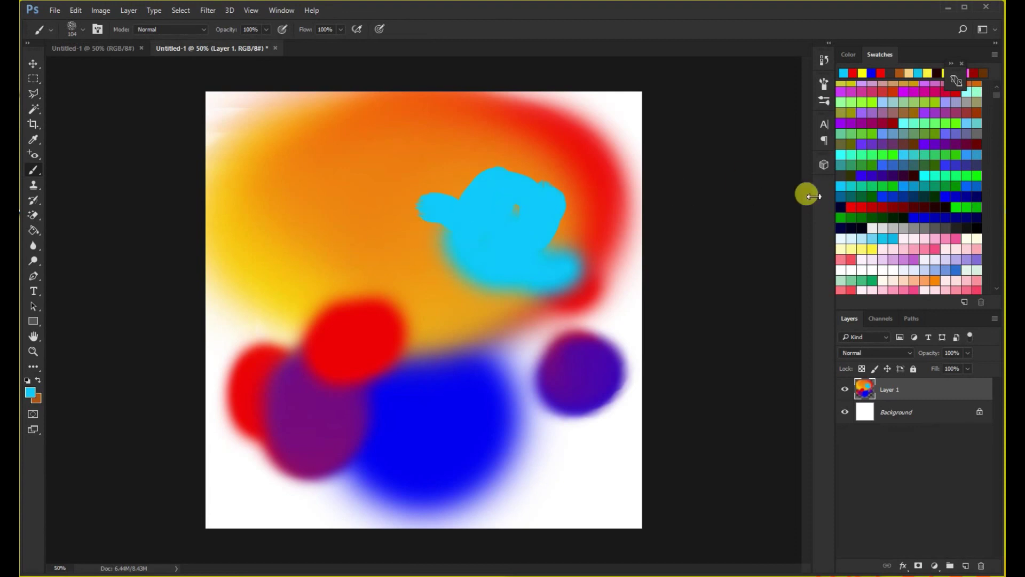
click(937, 175)
mouse_move(483, 138)
mouse_down()
mouse_move(481, 152)
mouse_move(531, 206)
mouse_move(561, 214)
mouse_move(558, 223)
mouse_up()
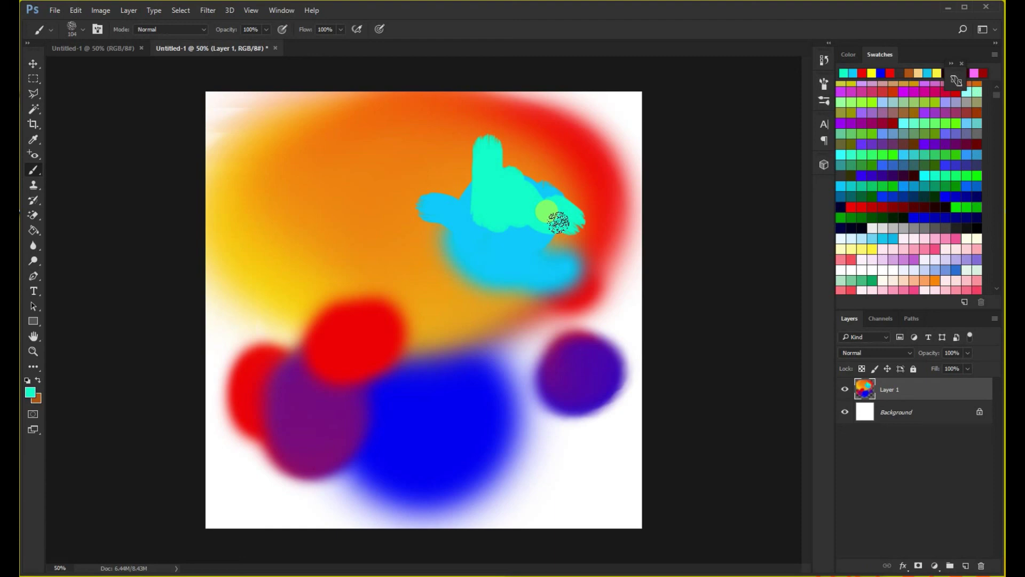